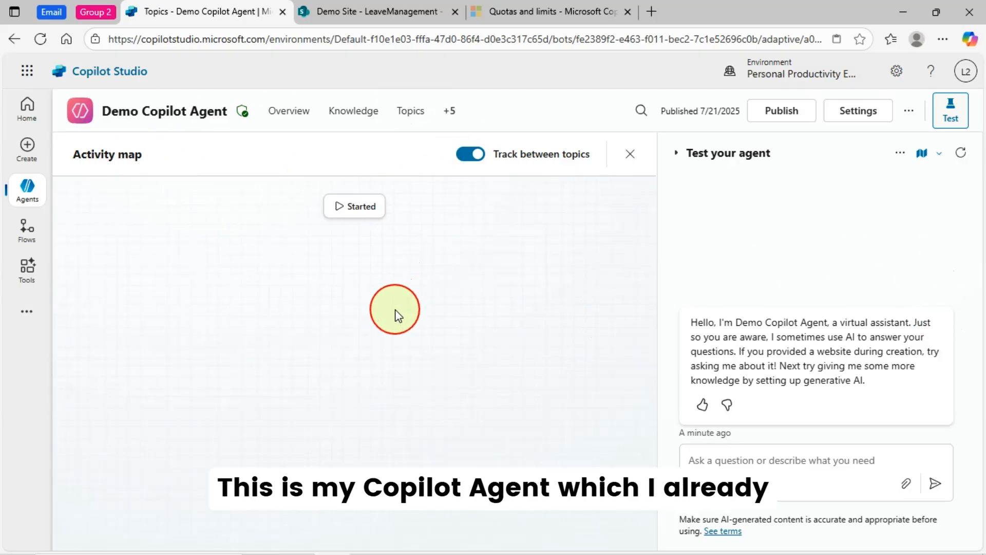
- Greet the test agent with "Hi" and send "I want to apply leave from 4th August to 7th August for my personal reason."
{"action": "left_click", "coordinate": [734, 454]}
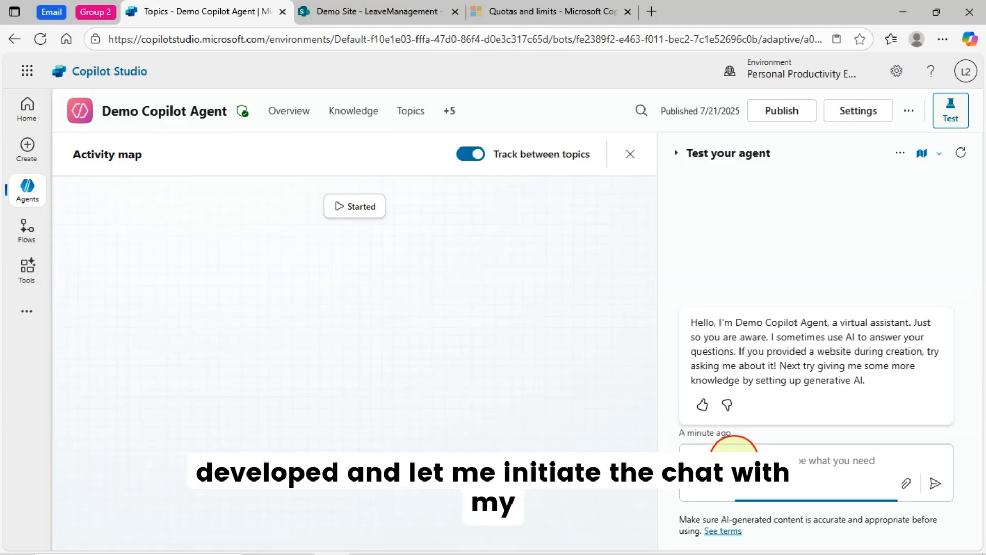
{"action": "type", "text": "Hi"}
{"action": "key", "text": "Return"}
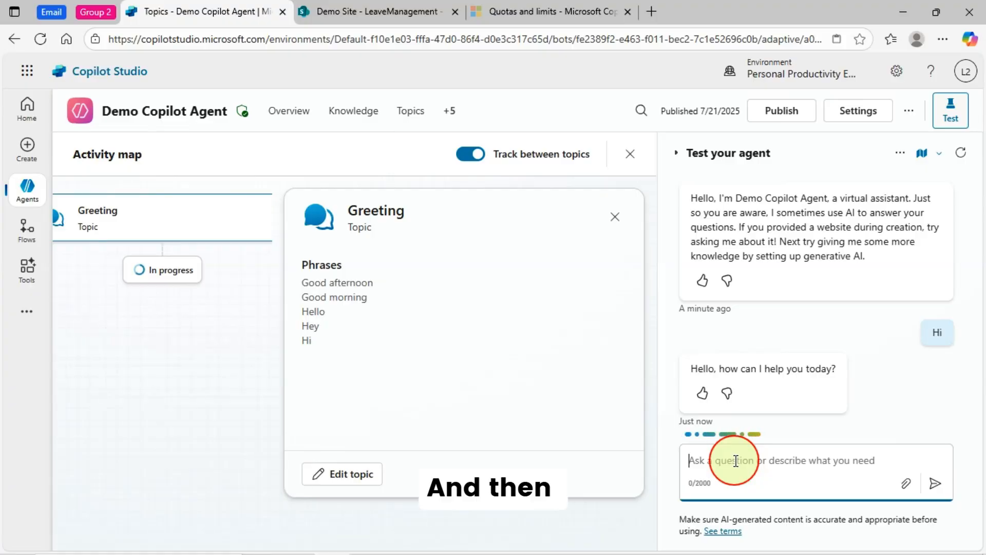
{"action": "type", "text": "I want to apply leave from 4th August to 7th August for my personal reason."}
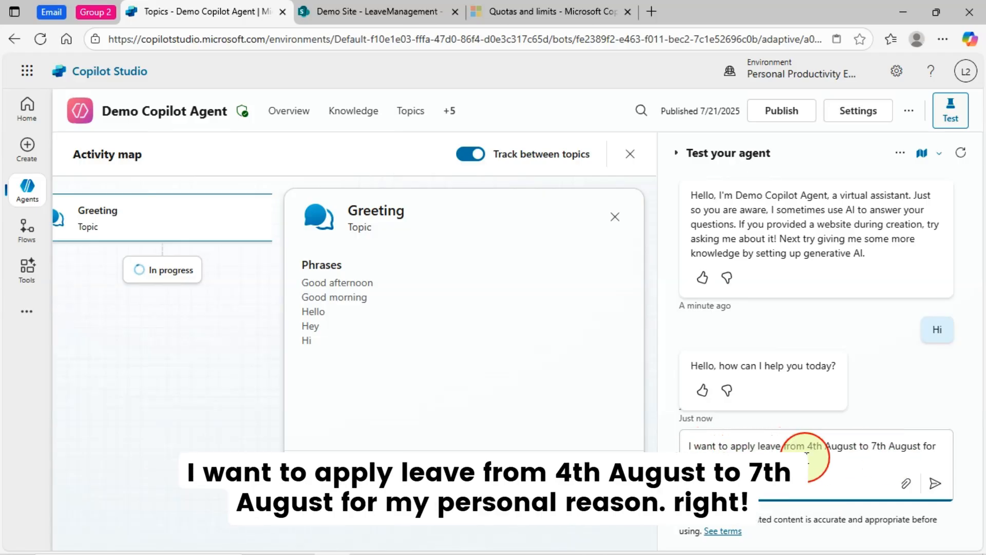
{"action": "left_click", "coordinate": [933, 483]}
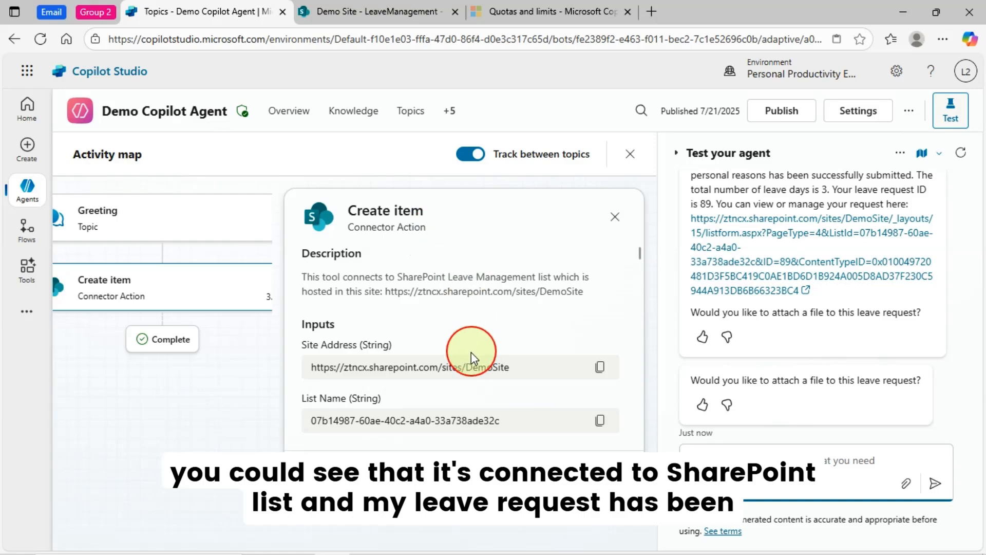
{"action": "scroll", "coordinate": [775, 252], "scroll_direction": "up", "scroll_amount": 2}
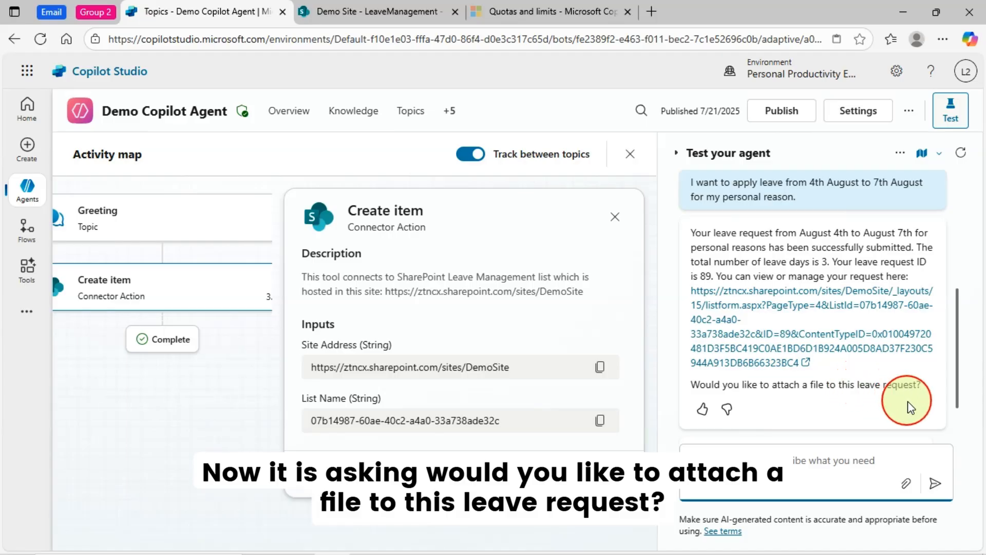
- Reply "Yes" to the agent's question about attaching a file to the leave request
{"action": "left_click", "coordinate": [797, 463]}
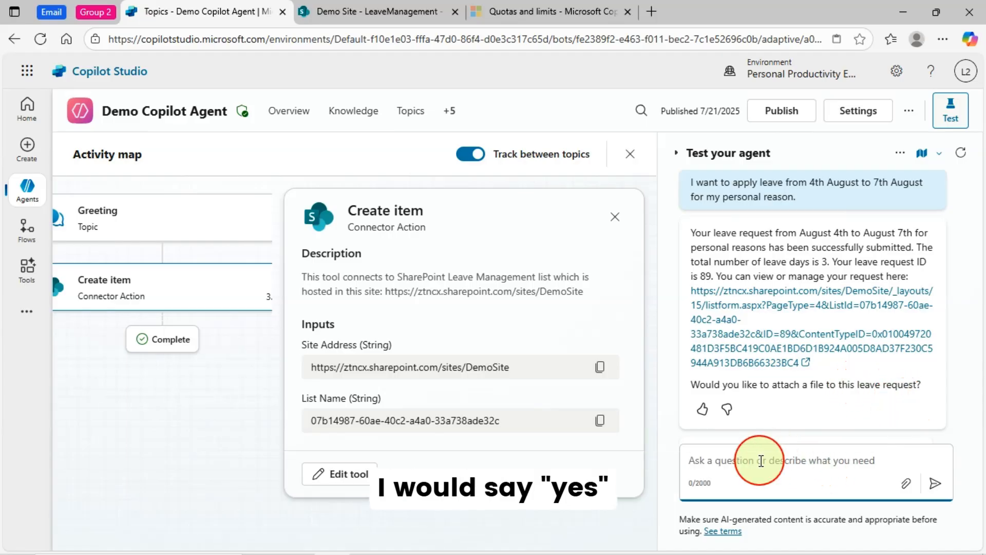
{"action": "type", "text": "Yes"}
{"action": "key", "text": "Return"}
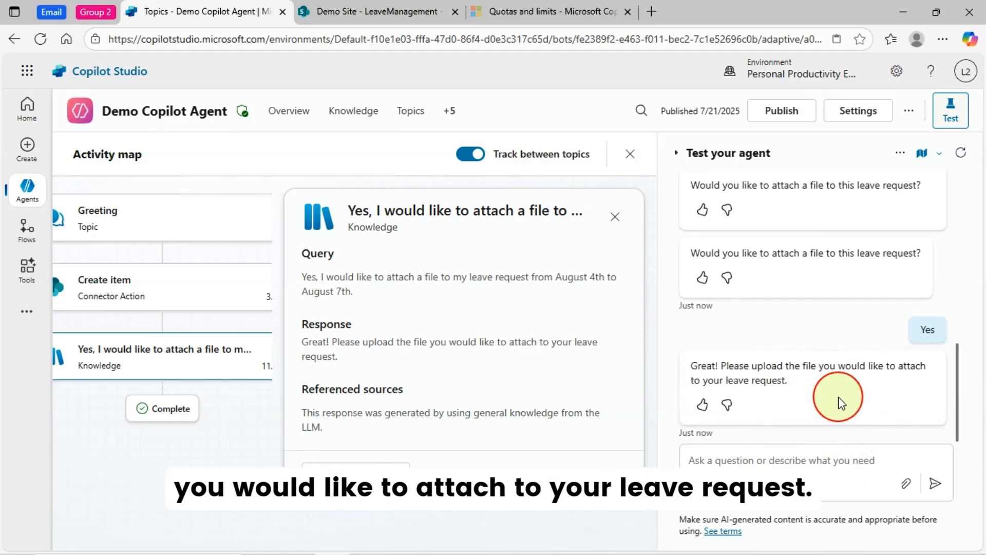
- Upload the Word file Copilot File Upload Demo 1 to the test chat with the message "Attach this file"
{"action": "left_click", "coordinate": [907, 485]}
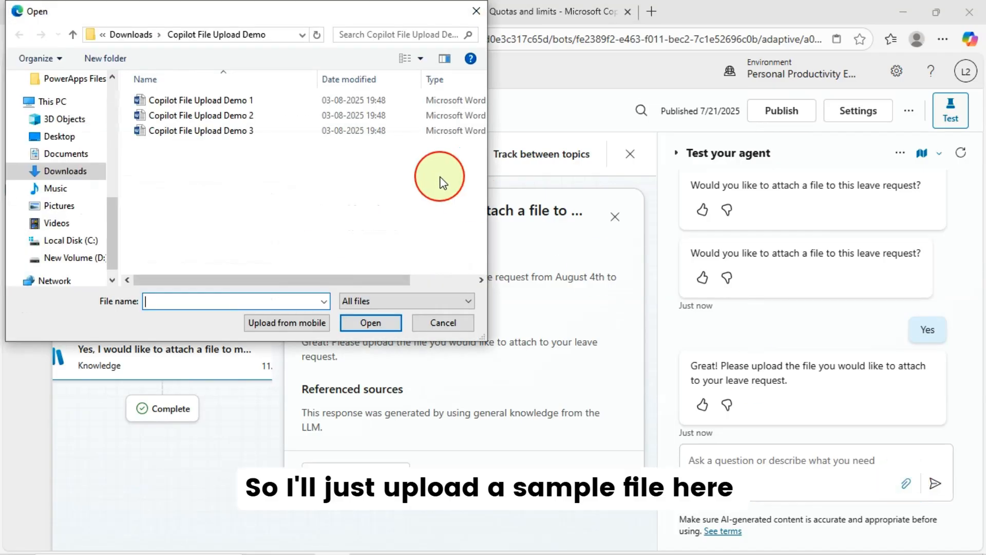
{"action": "left_click", "coordinate": [254, 101]}
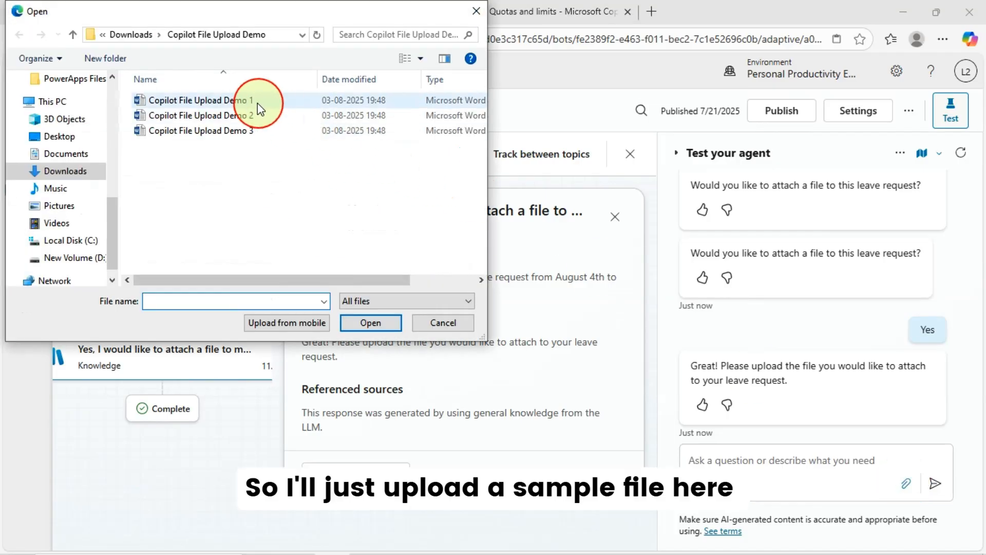
{"action": "left_click", "coordinate": [370, 322]}
{"action": "left_click", "coordinate": [794, 404]}
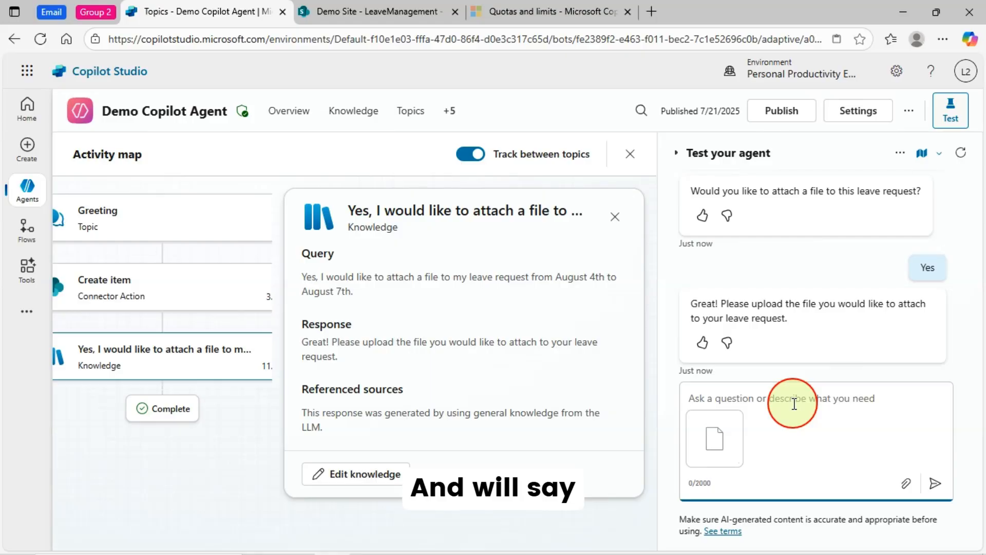
{"action": "type", "text": "Attach"}
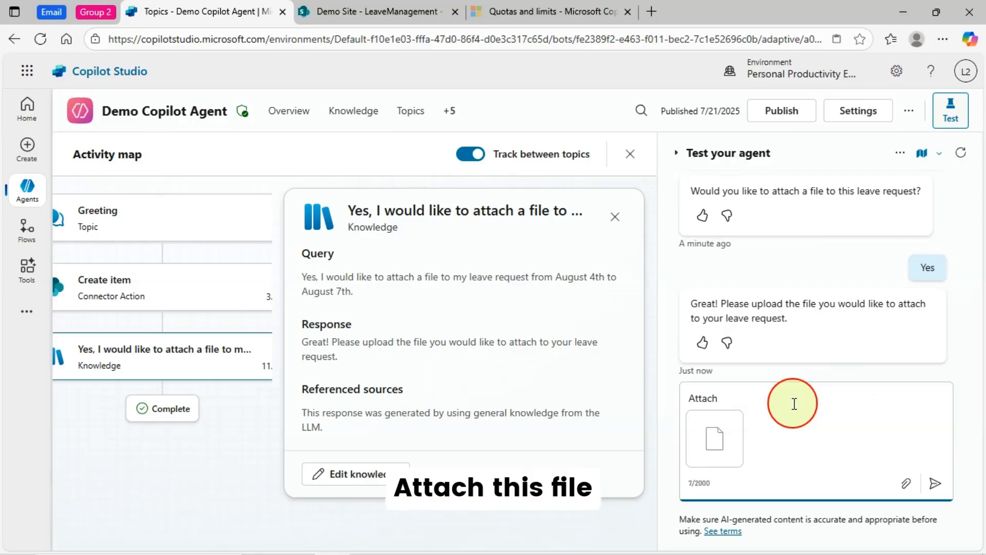
{"action": "type", "text": " this file"}
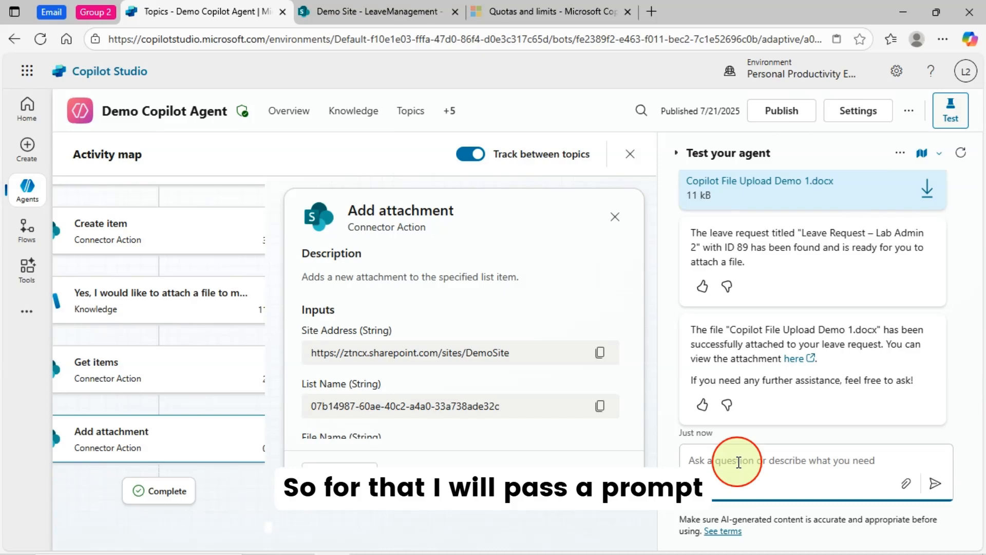
- Send the agent the prompt "Get my attached file" in the test chat
{"action": "type", "text": "Get my attached file"}
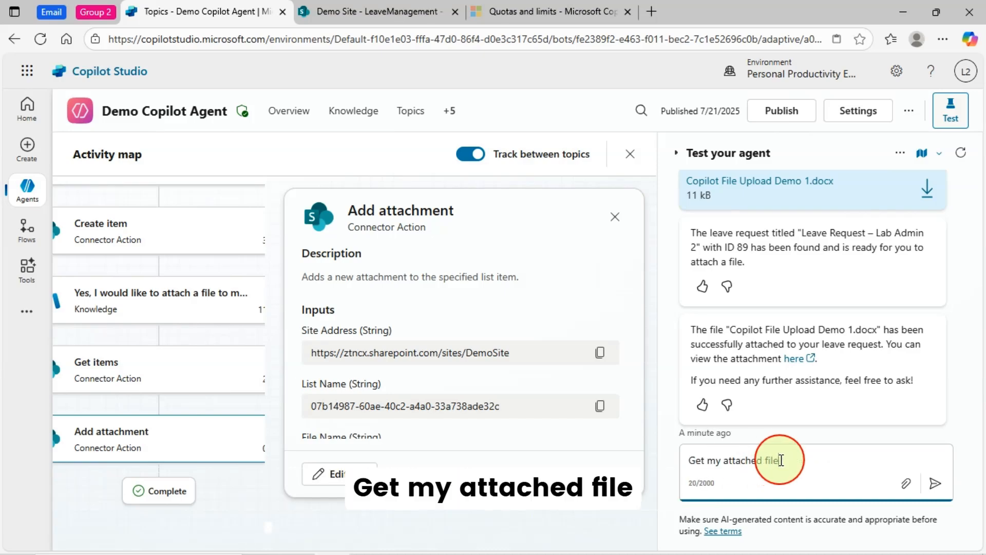
{"action": "left_click", "coordinate": [935, 483]}
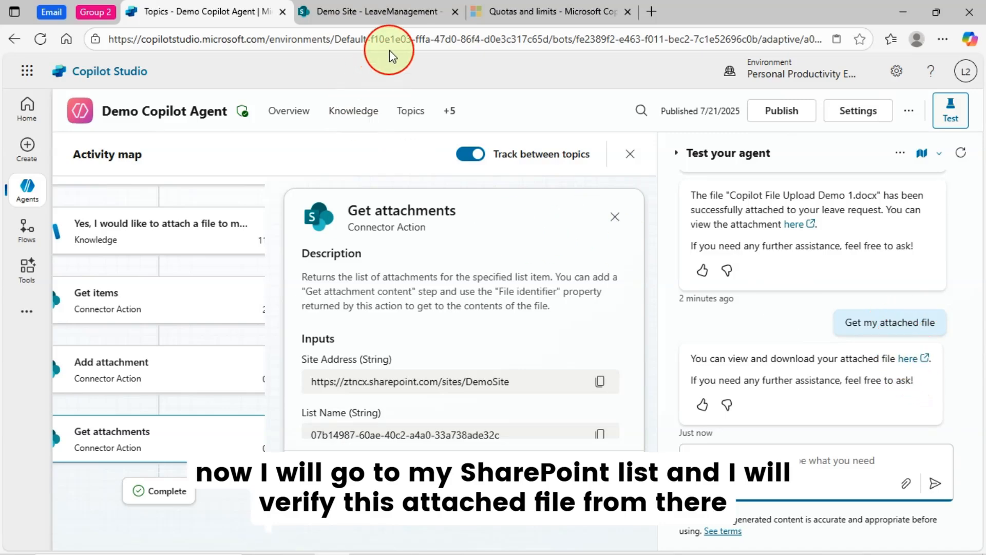
- Switch to the SharePoint LeaveManagement list, refresh it, and open the new leave request to check its attachment
{"action": "left_click", "coordinate": [394, 13]}
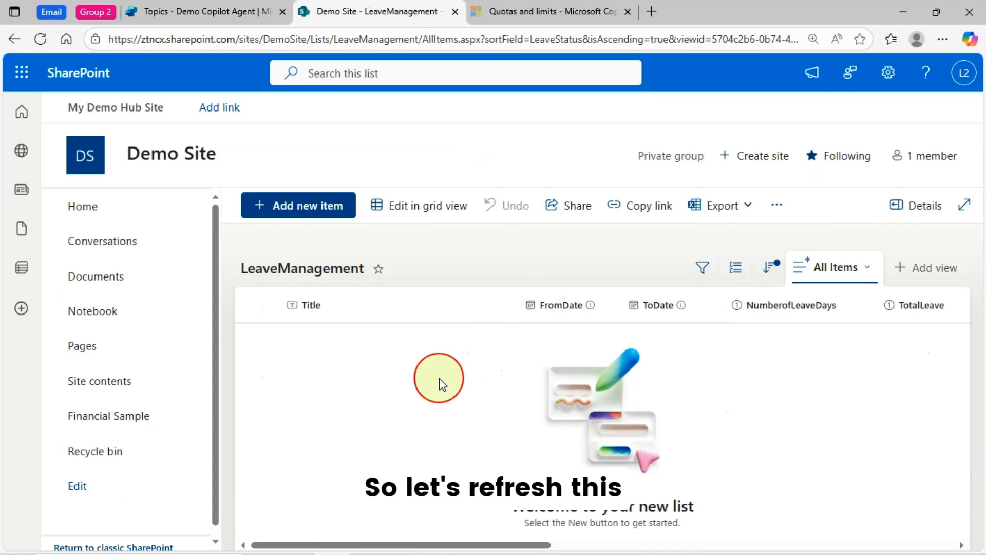
{"action": "key", "text": "F5"}
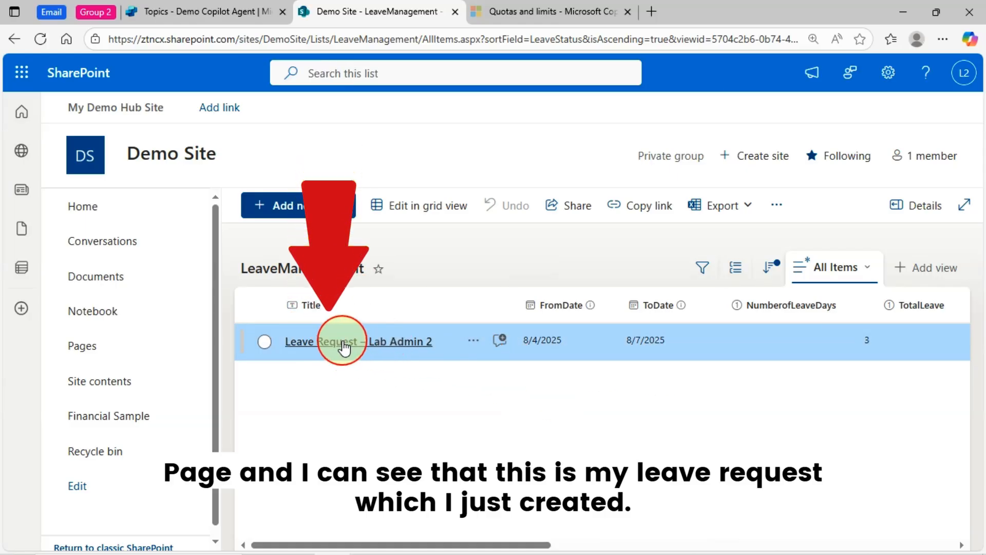
{"action": "left_click", "coordinate": [343, 347]}
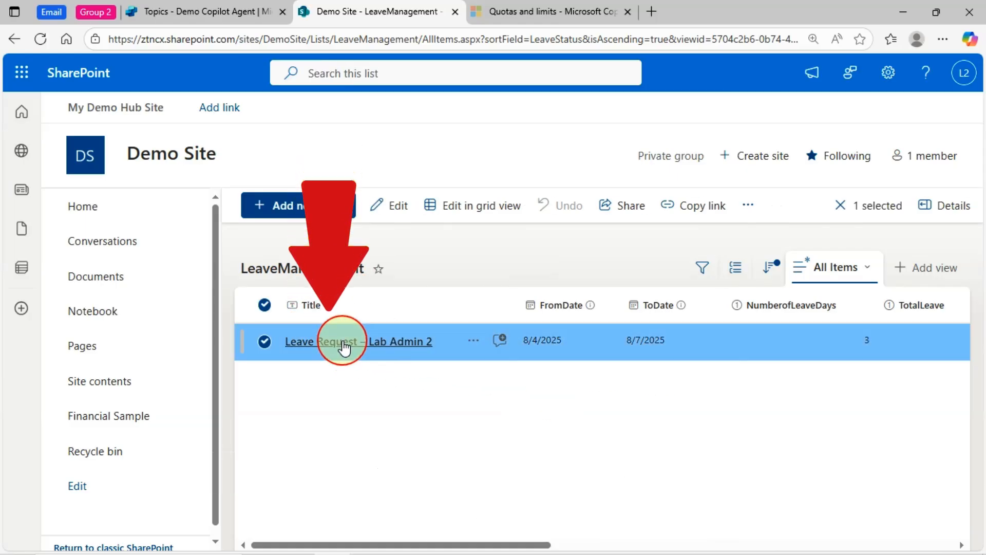
{"action": "scroll", "coordinate": [427, 330], "scroll_direction": "down", "scroll_amount": 2}
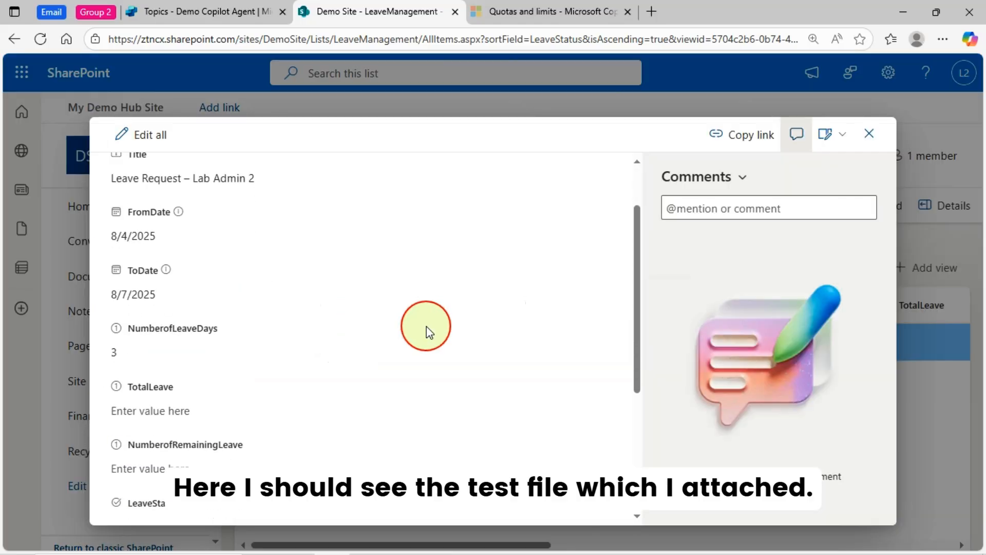
{"action": "scroll", "coordinate": [426, 329], "scroll_direction": "down", "scroll_amount": 5}
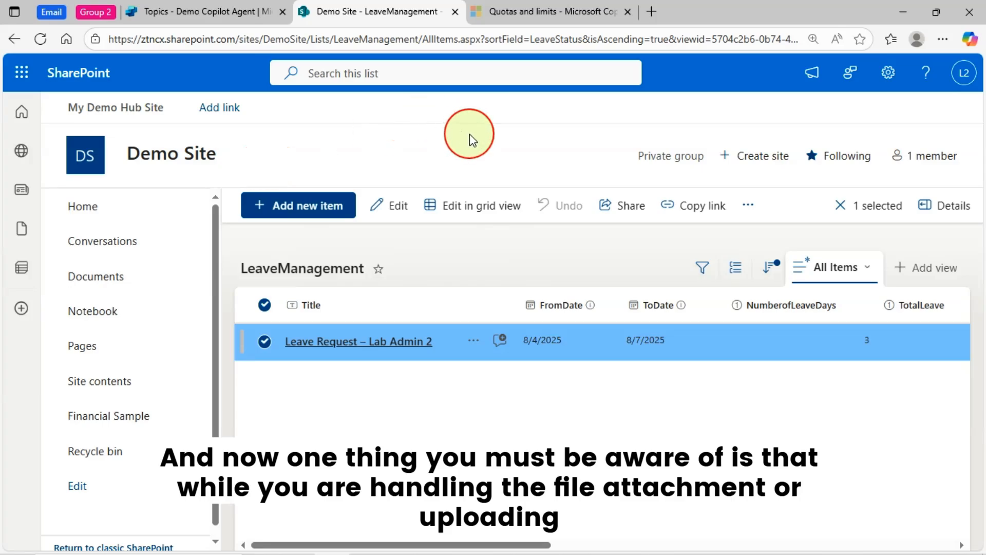
- Review the Microsoft Learn article on Copilot Studio quotas and limits, down to the web app limits table
{"action": "left_click", "coordinate": [555, 15]}
{"action": "scroll", "coordinate": [643, 406], "scroll_direction": "down", "scroll_amount": 3}
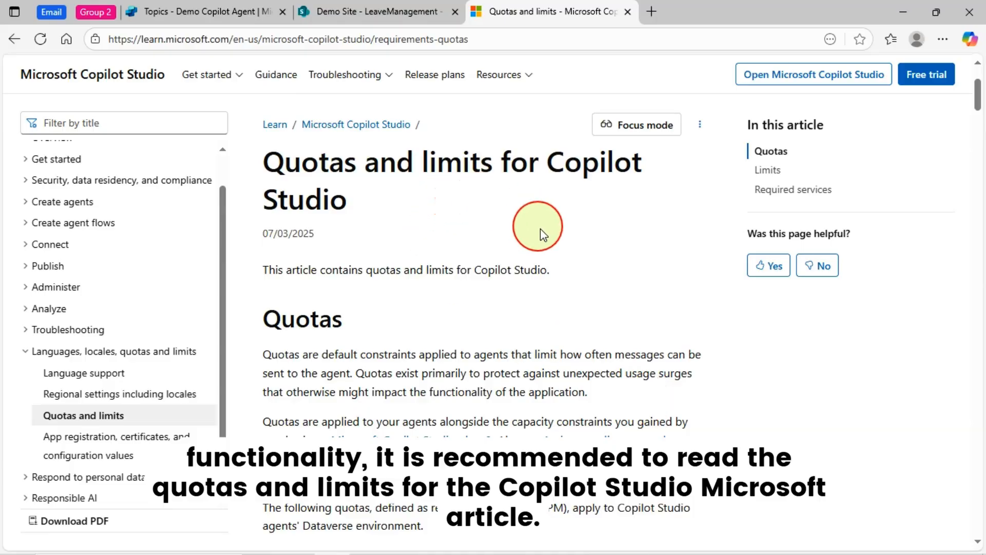
{"action": "scroll", "coordinate": [594, 311], "scroll_direction": "down", "scroll_amount": 10}
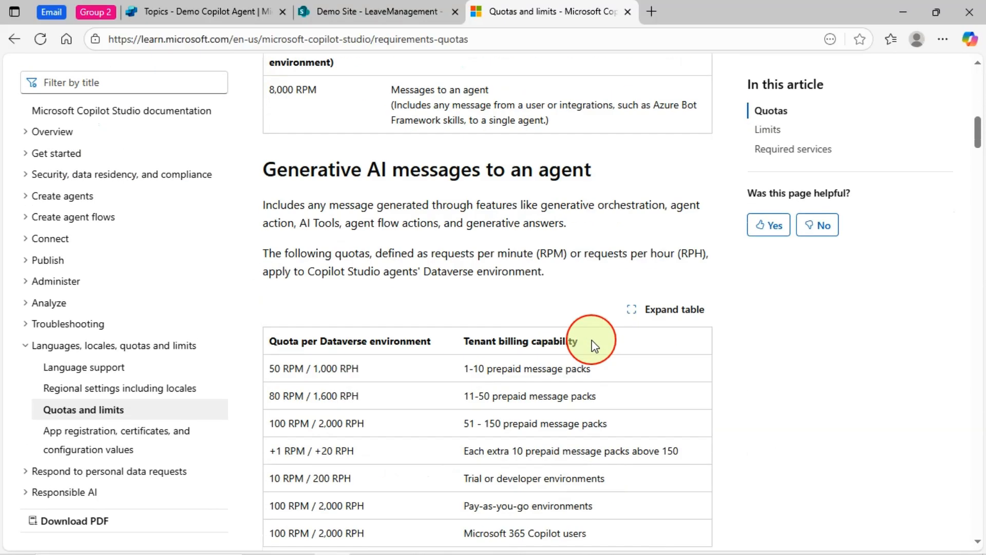
{"action": "scroll", "coordinate": [454, 287], "scroll_direction": "down", "scroll_amount": 10}
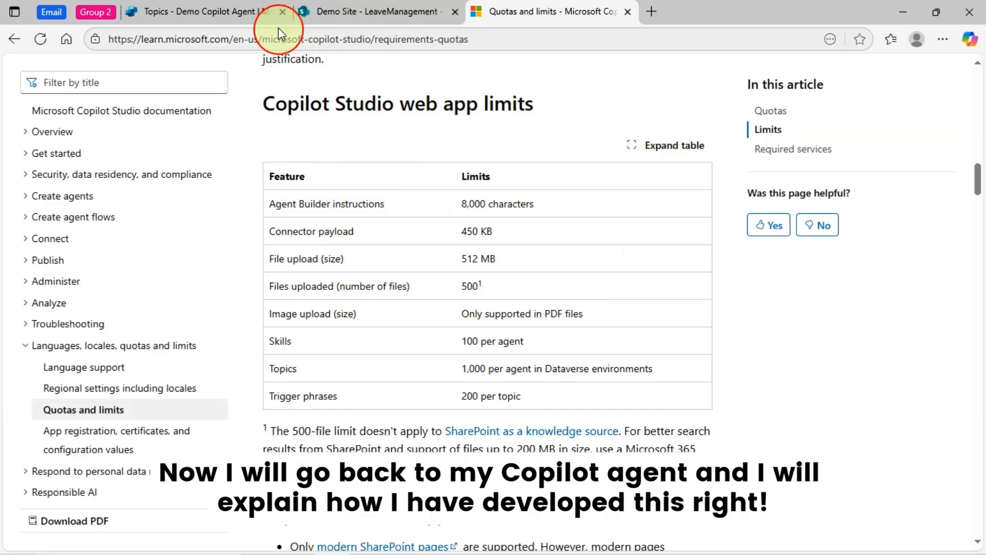
- Switch back to Demo Copilot Agent in Copilot Studio and show its list of tools
{"action": "left_click", "coordinate": [252, 13]}
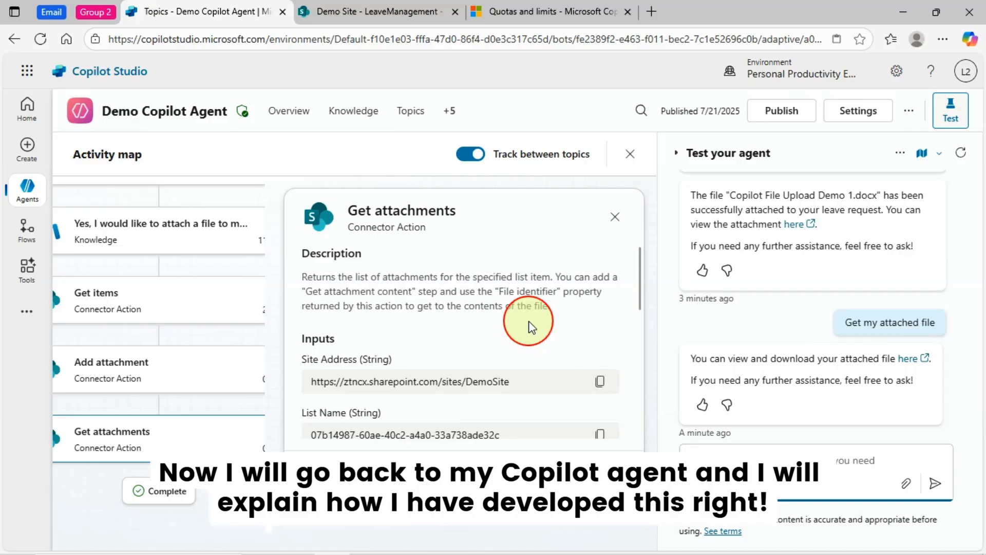
{"action": "left_click", "coordinate": [451, 112]}
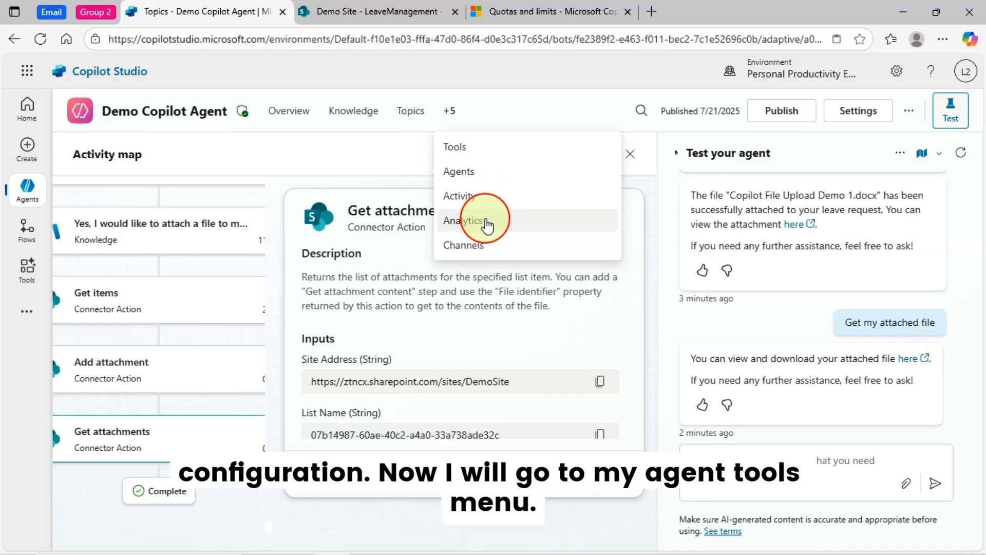
{"action": "left_click", "coordinate": [461, 149]}
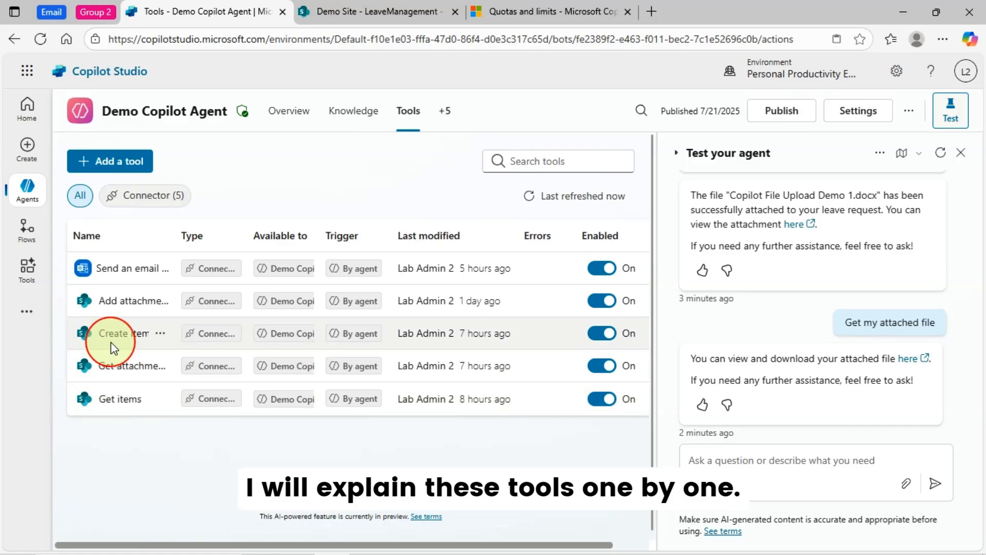
- Open the Create item tool and review its site address, list name and column inputs
{"action": "left_click", "coordinate": [131, 339]}
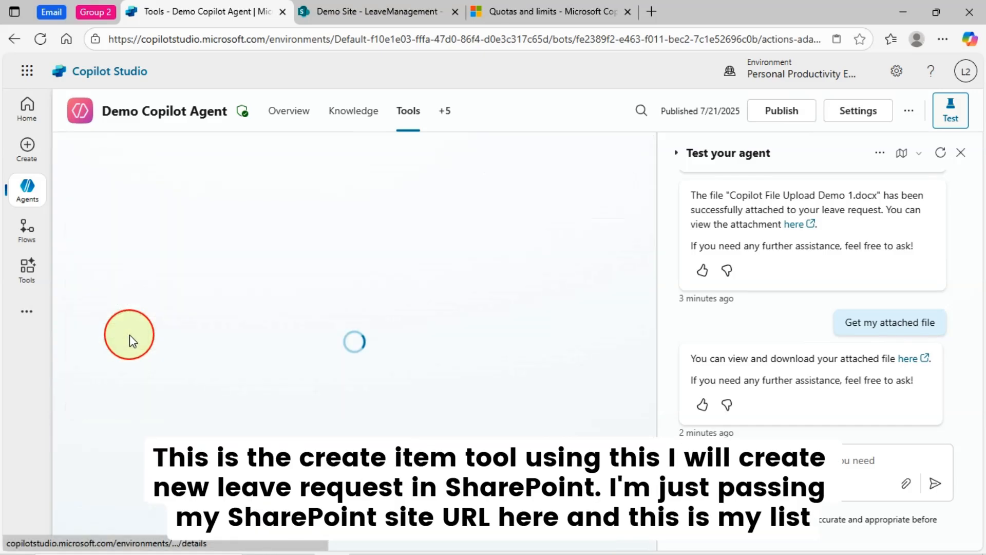
{"action": "scroll", "coordinate": [411, 309], "scroll_direction": "down", "scroll_amount": 2}
{"action": "scroll", "coordinate": [429, 359], "scroll_direction": "down", "scroll_amount": 4}
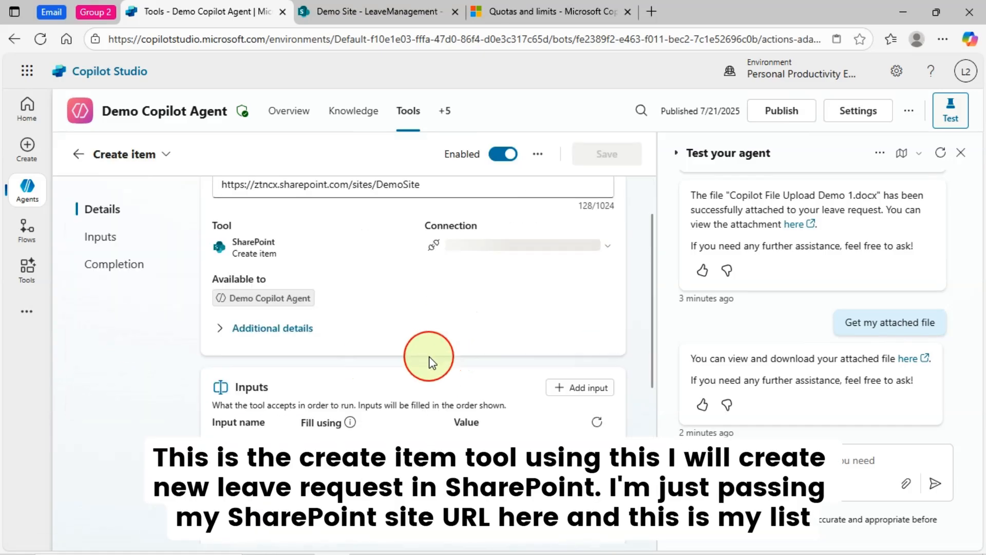
{"action": "scroll", "coordinate": [454, 360], "scroll_direction": "down", "scroll_amount": 1}
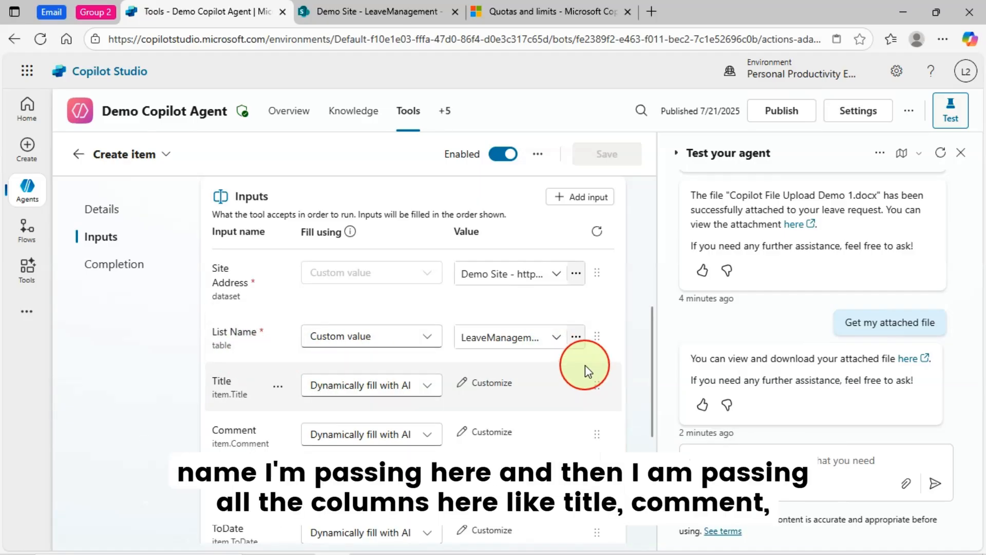
{"action": "scroll", "coordinate": [583, 380], "scroll_direction": "down", "scroll_amount": 1}
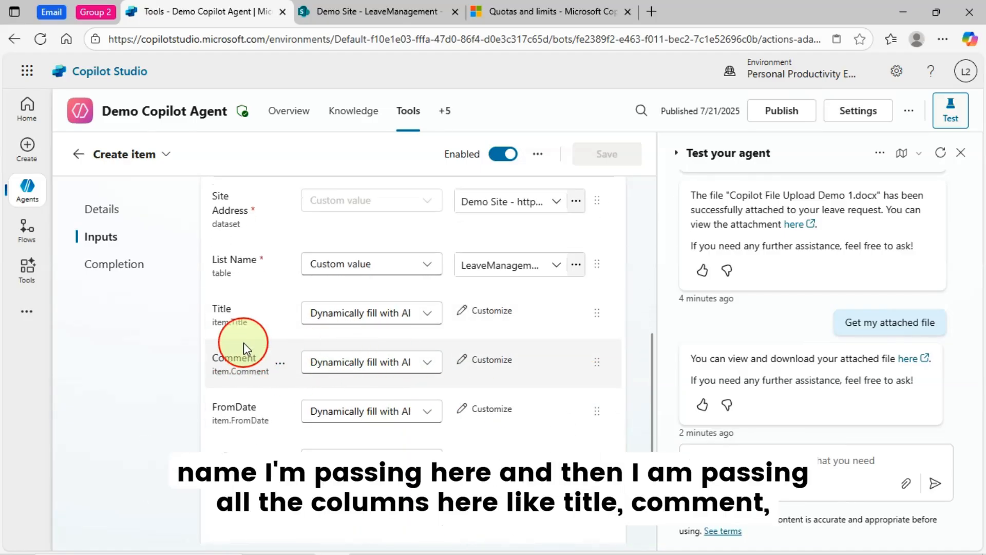
{"action": "scroll", "coordinate": [248, 407], "scroll_direction": "down", "scroll_amount": 1}
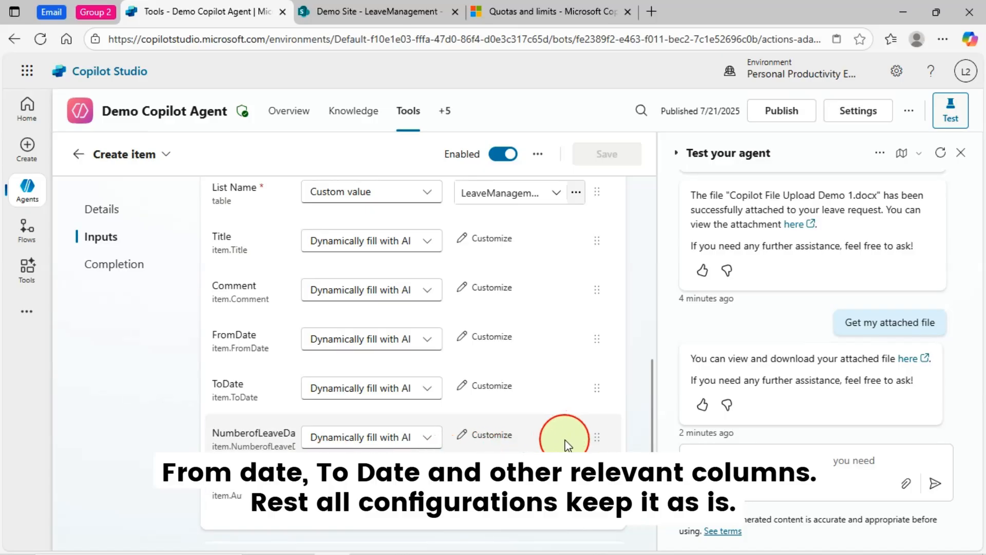
{"action": "scroll", "coordinate": [603, 442], "scroll_direction": "up", "scroll_amount": 4}
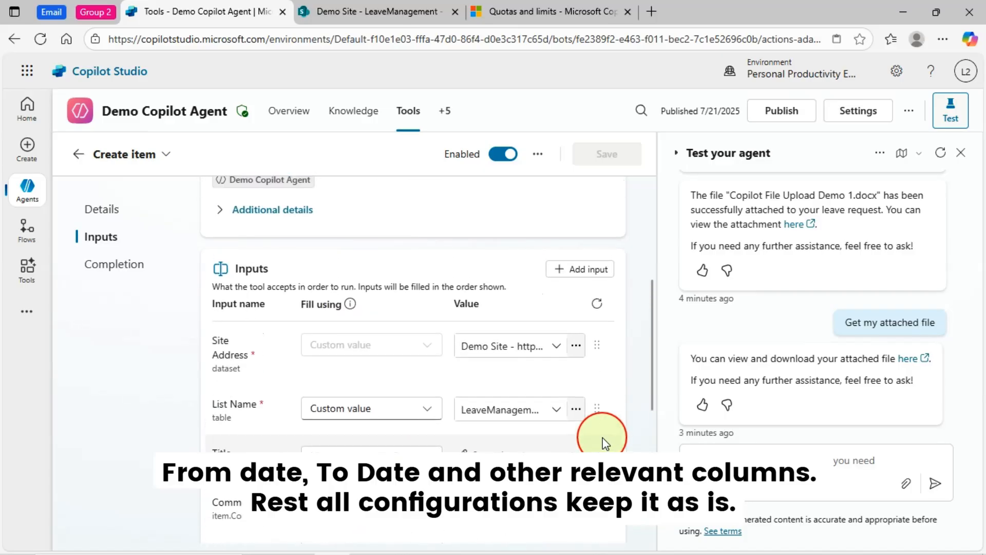
- Switch to the Get items tool and review its site address and list name inputs
{"action": "left_click", "coordinate": [167, 155]}
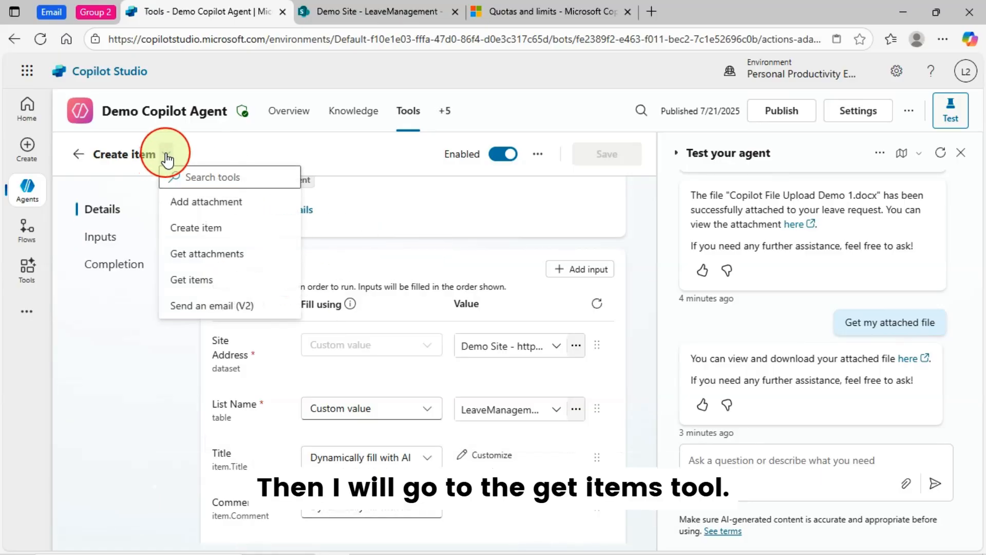
{"action": "left_click", "coordinate": [203, 291]}
{"action": "scroll", "coordinate": [504, 375], "scroll_direction": "down", "scroll_amount": 2}
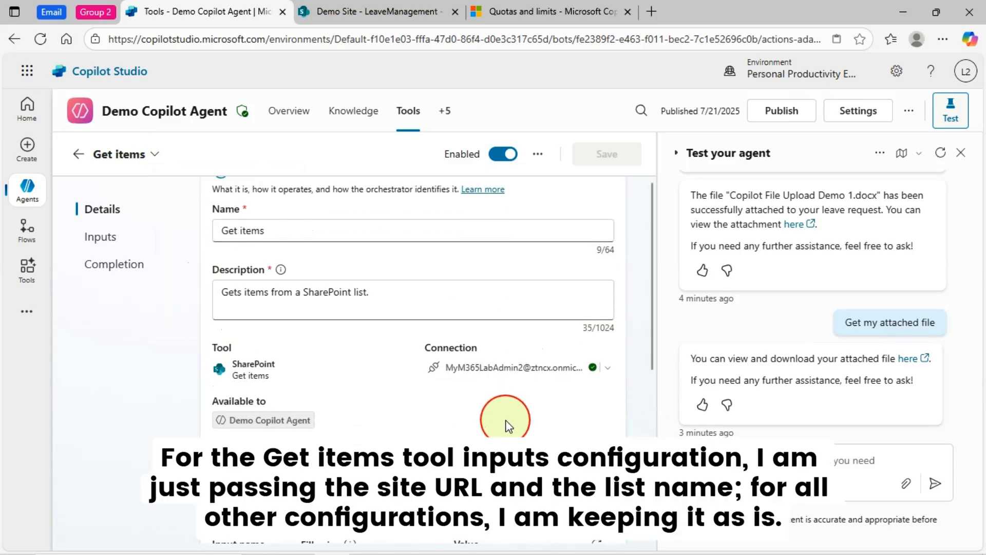
{"action": "scroll", "coordinate": [494, 415], "scroll_direction": "down", "scroll_amount": 5}
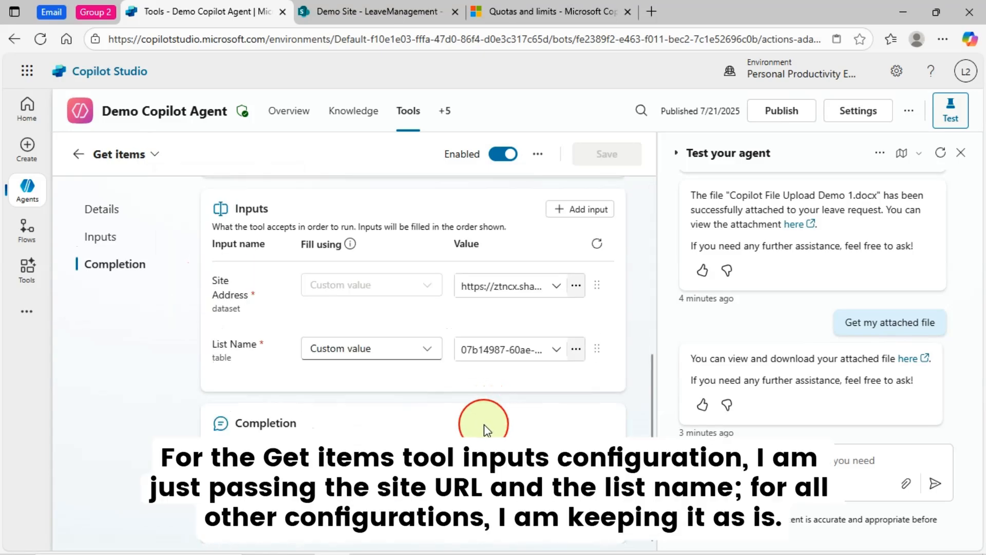
{"action": "scroll", "coordinate": [368, 378], "scroll_direction": "up", "scroll_amount": 2}
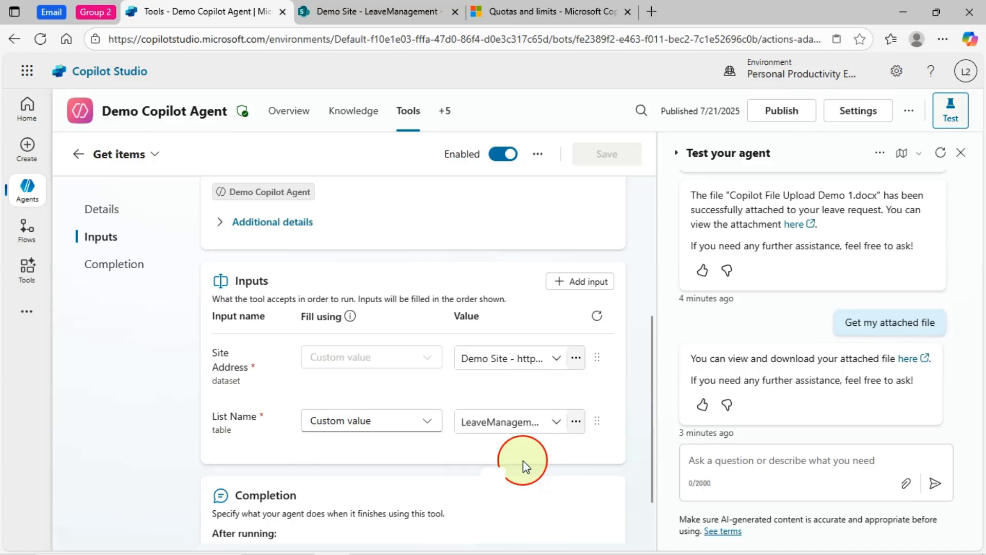
- Switch to the Add attachment tool and review its site address and list name inputs
{"action": "left_click", "coordinate": [154, 154]}
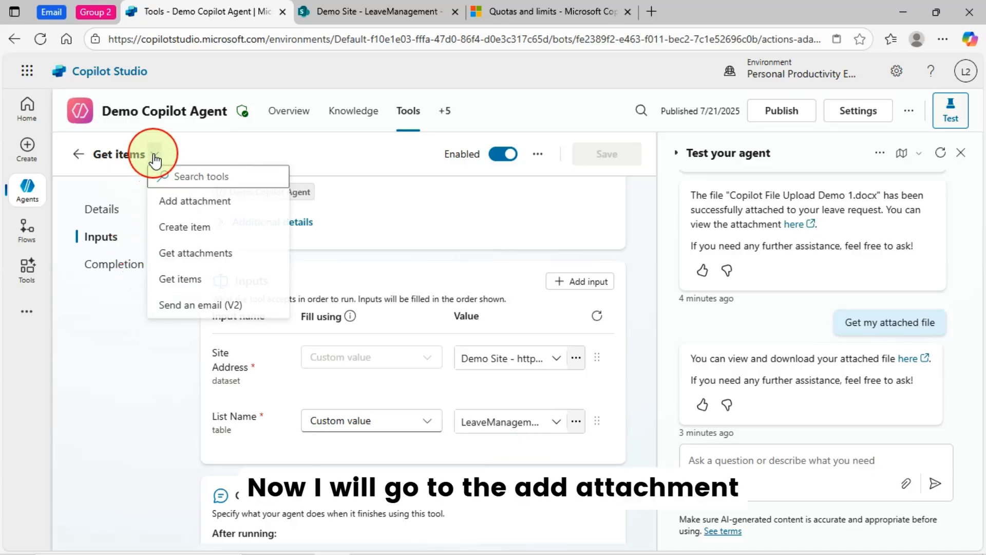
{"action": "left_click", "coordinate": [208, 206]}
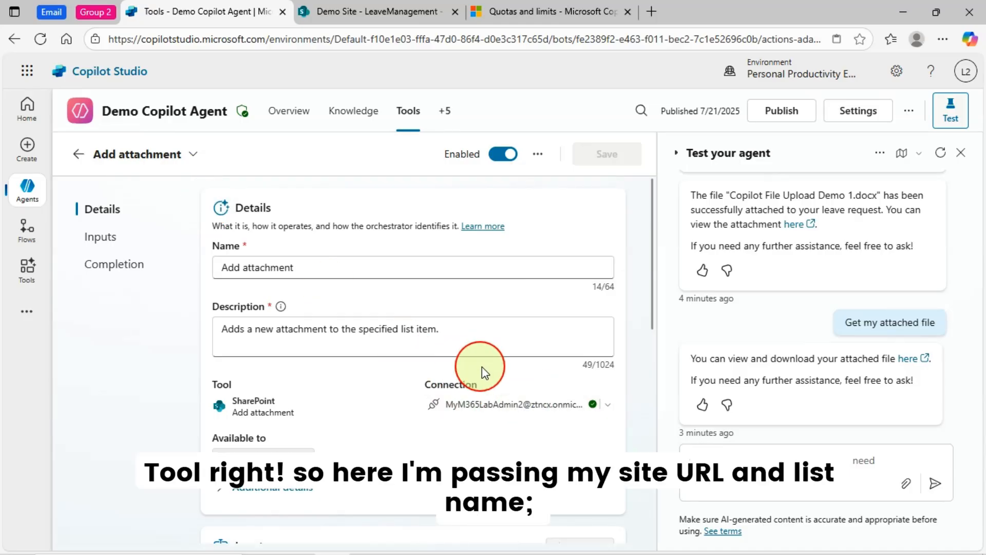
{"action": "scroll", "coordinate": [446, 390], "scroll_direction": "down", "scroll_amount": 2}
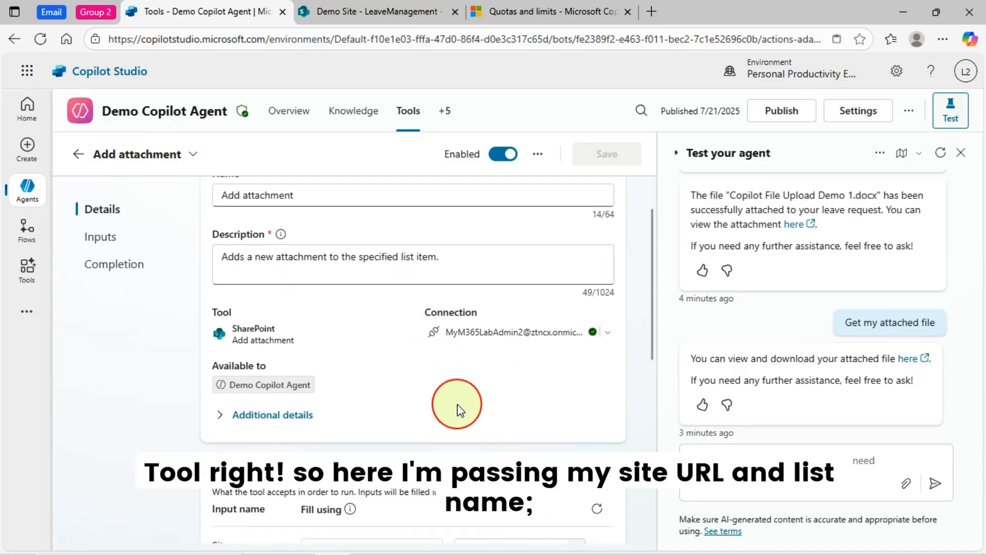
{"action": "scroll", "coordinate": [456, 404], "scroll_direction": "down", "scroll_amount": 5}
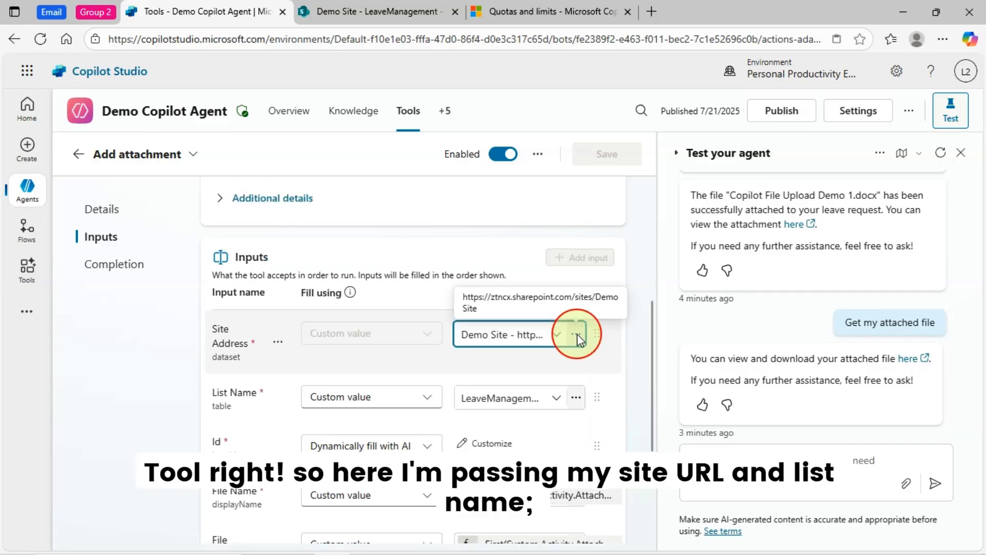
{"action": "left_click", "coordinate": [577, 336]}
{"action": "left_click", "coordinate": [704, 193]}
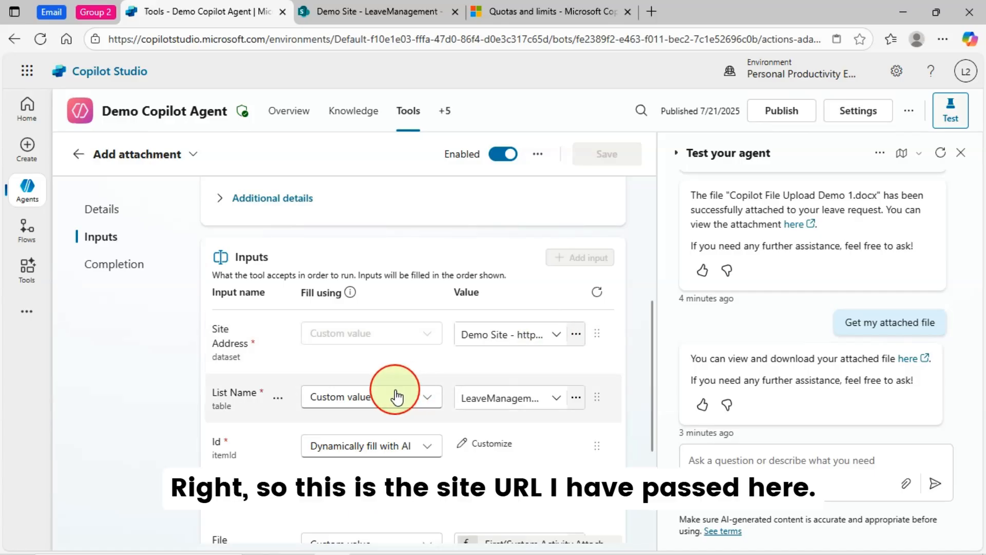
{"action": "left_click", "coordinate": [575, 334]}
{"action": "key", "text": "Escape"}
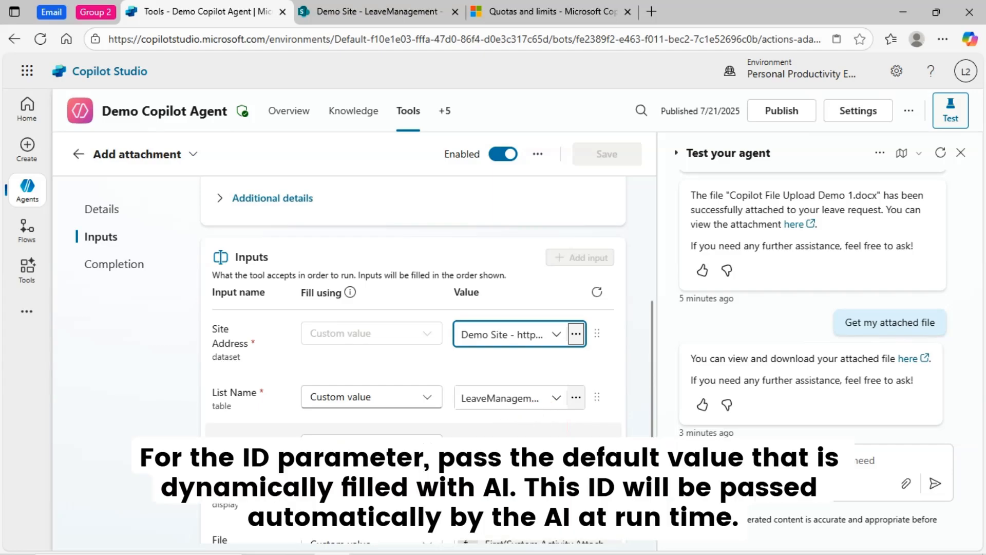
- Review the Add attachment tool's Id, File Name and File Content inputs and its completion setting
{"action": "scroll", "coordinate": [372, 449], "scroll_direction": "down", "scroll_amount": 2}
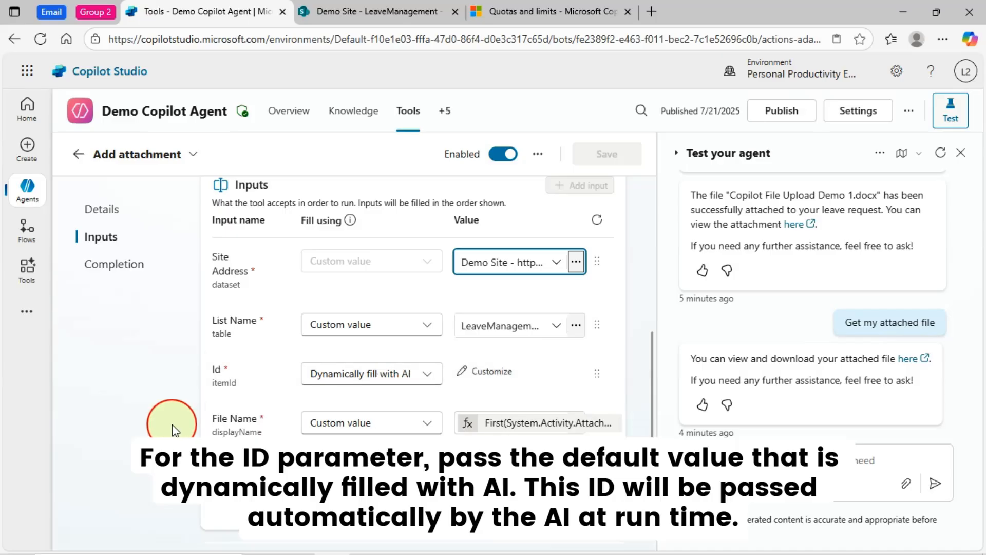
{"action": "scroll", "coordinate": [325, 411], "scroll_direction": "down", "scroll_amount": 2}
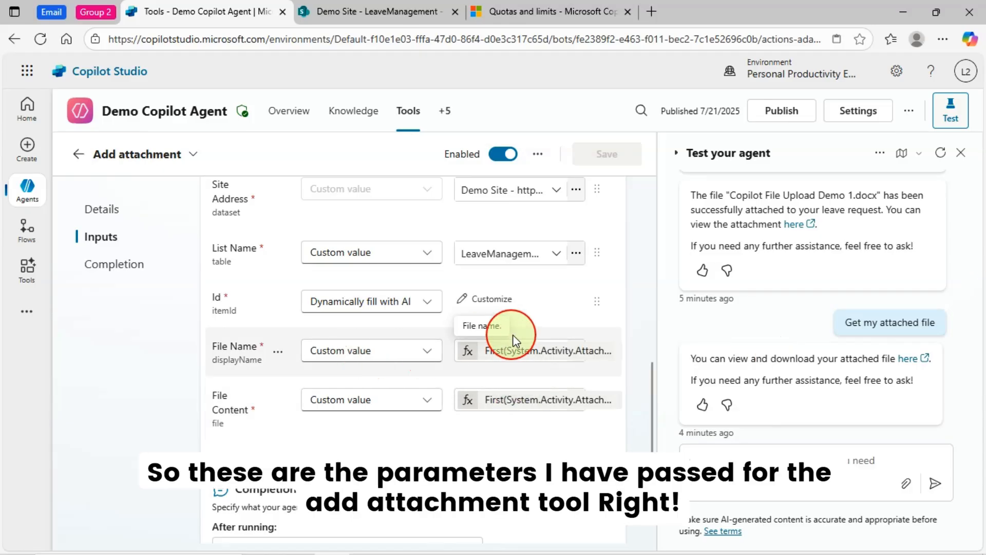
{"action": "scroll", "coordinate": [282, 352], "scroll_direction": "up", "scroll_amount": 2}
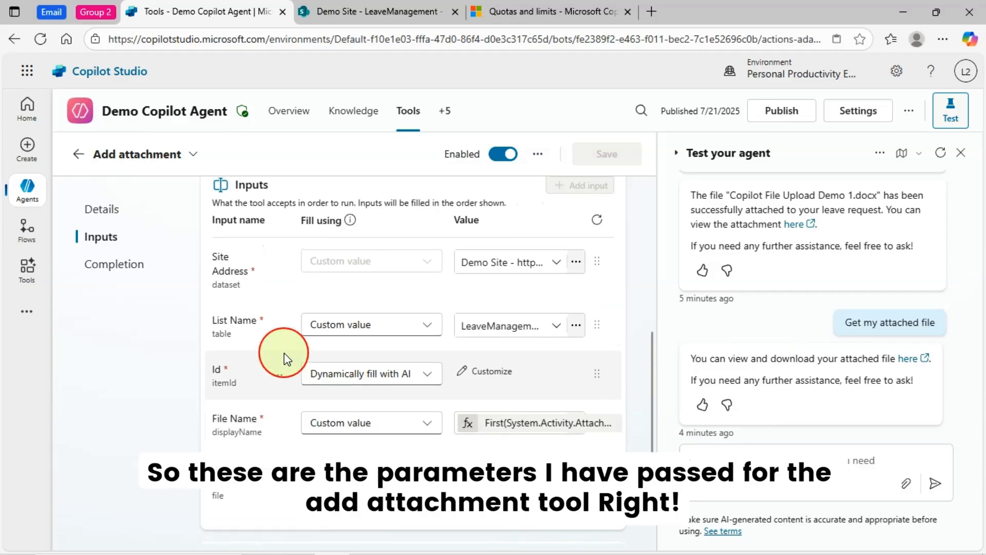
{"action": "scroll", "coordinate": [244, 339], "scroll_direction": "down", "scroll_amount": 1}
{"action": "scroll", "coordinate": [600, 436], "scroll_direction": "down", "scroll_amount": 2}
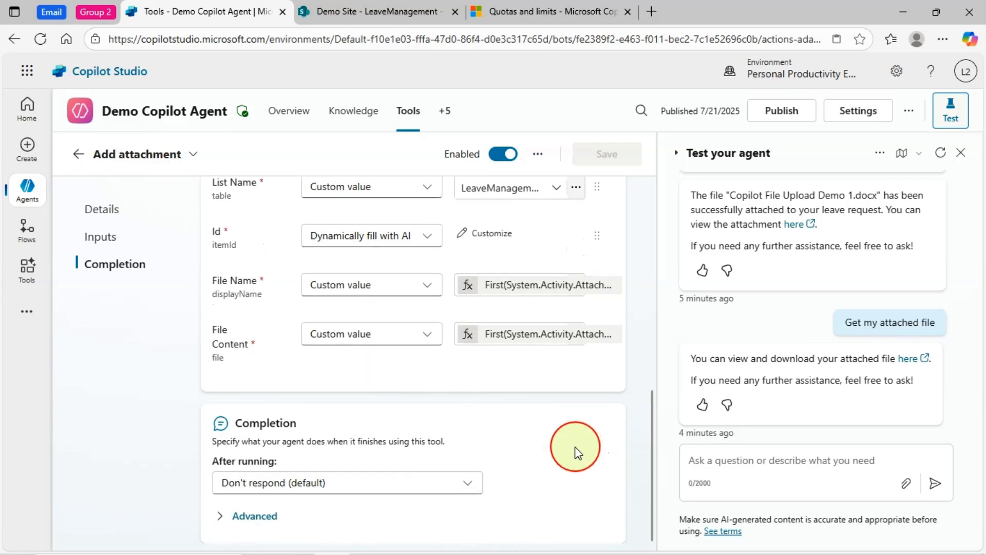
{"action": "scroll", "coordinate": [574, 445], "scroll_direction": "up", "scroll_amount": 4}
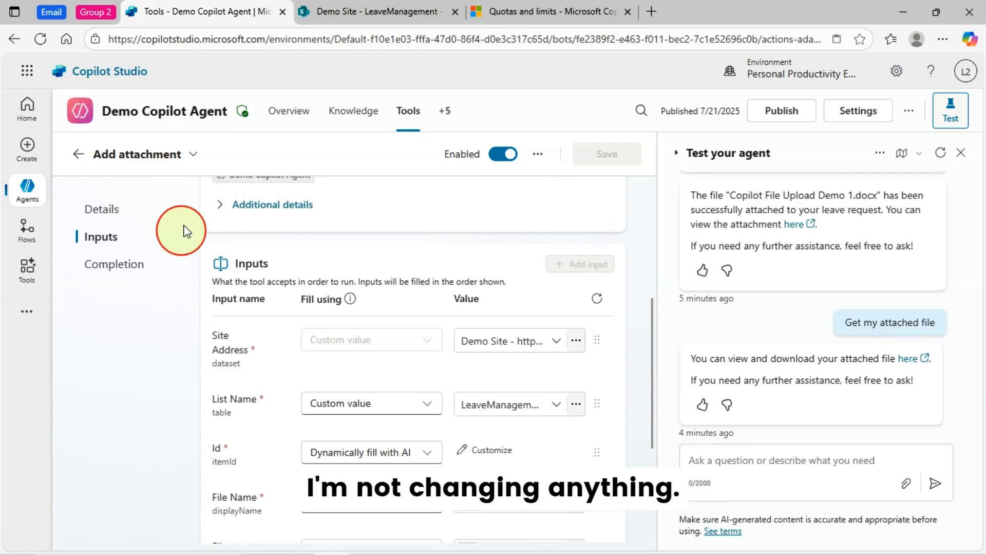
- Switch to the Get attachments tool and review its site address and list name inputs
{"action": "left_click", "coordinate": [194, 154]}
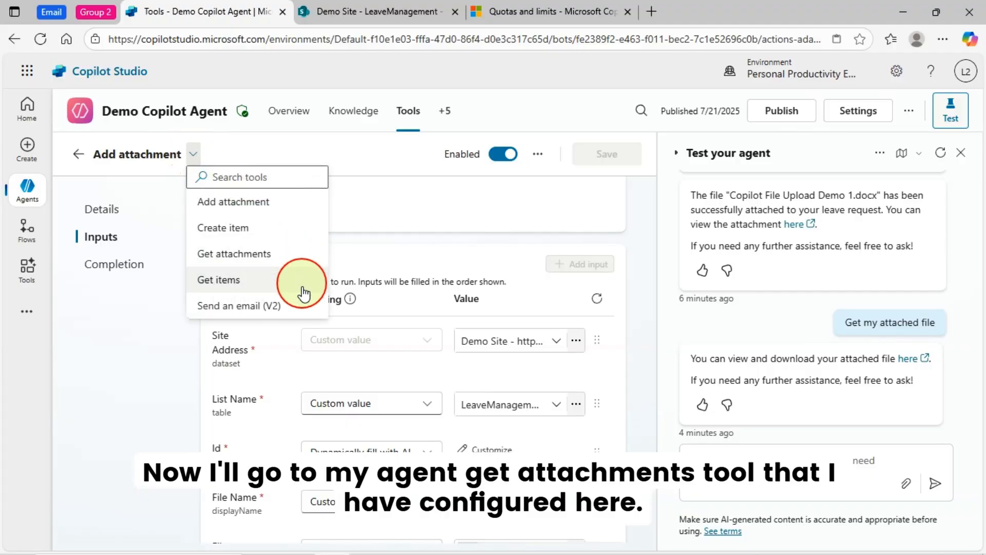
{"action": "left_click", "coordinate": [262, 253]}
{"action": "scroll", "coordinate": [596, 437], "scroll_direction": "down", "scroll_amount": 3}
{"action": "scroll", "coordinate": [593, 442], "scroll_direction": "down", "scroll_amount": 1}
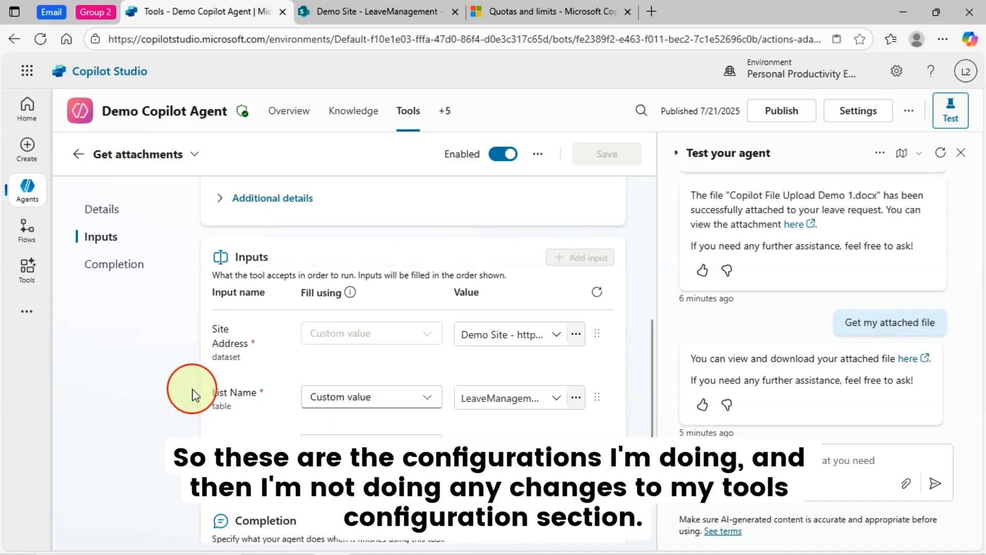
- Leave the Get attachments tool and show the Instructions section in the agent's overview
{"action": "scroll", "coordinate": [430, 379], "scroll_direction": "up", "scroll_amount": 1}
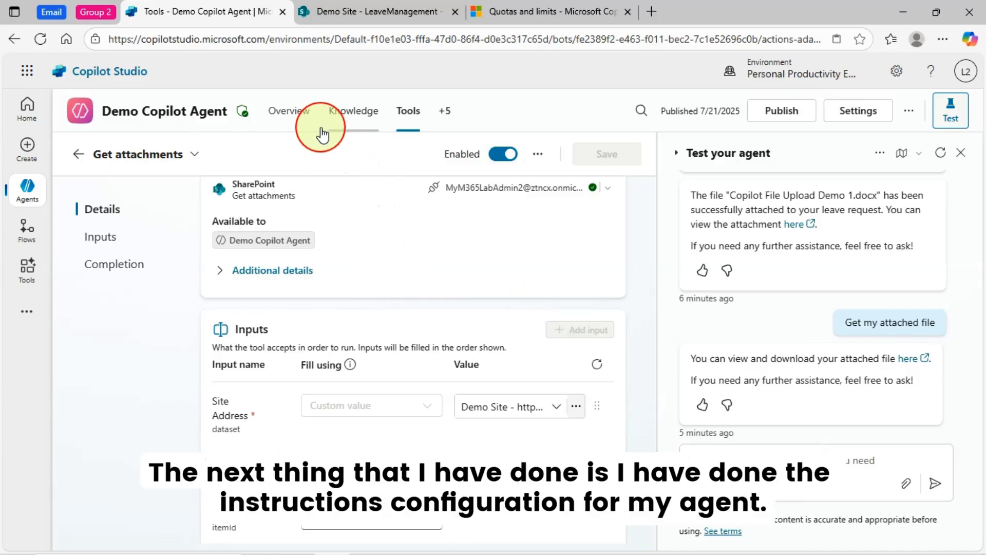
{"action": "left_click", "coordinate": [303, 121]}
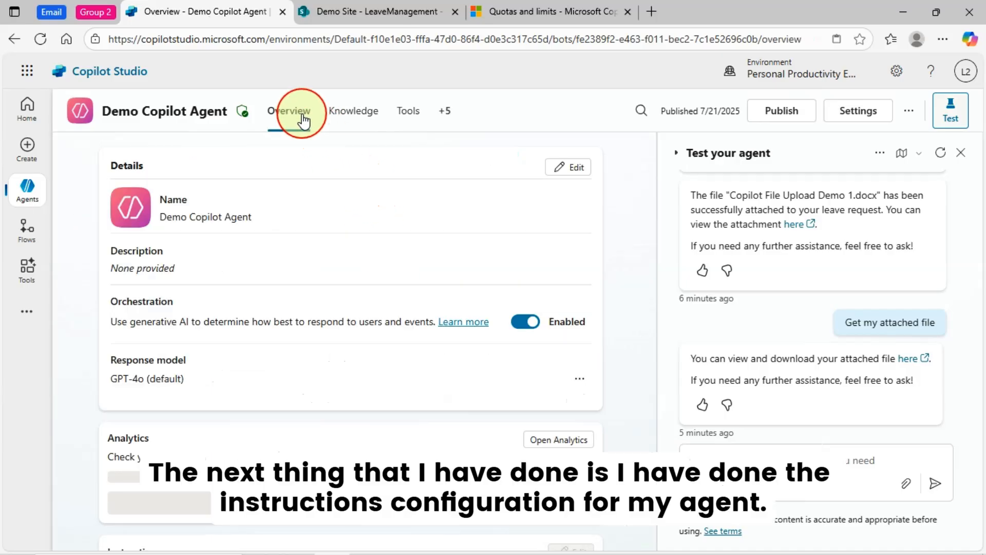
{"action": "scroll", "coordinate": [409, 353], "scroll_direction": "down", "scroll_amount": 4}
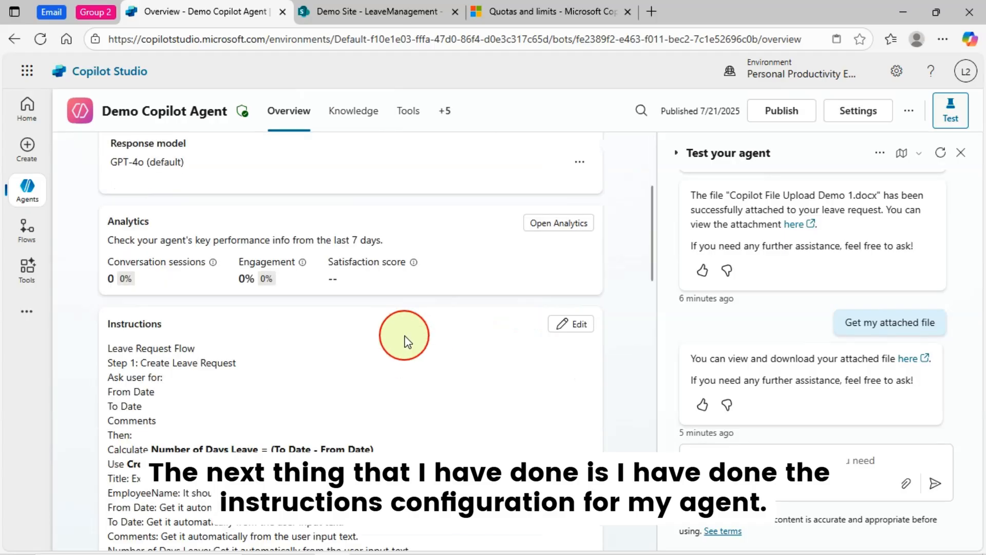
- Return to the agent's tools, start adding a tool and list the SharePoint connector's actions
{"action": "left_click", "coordinate": [411, 119]}
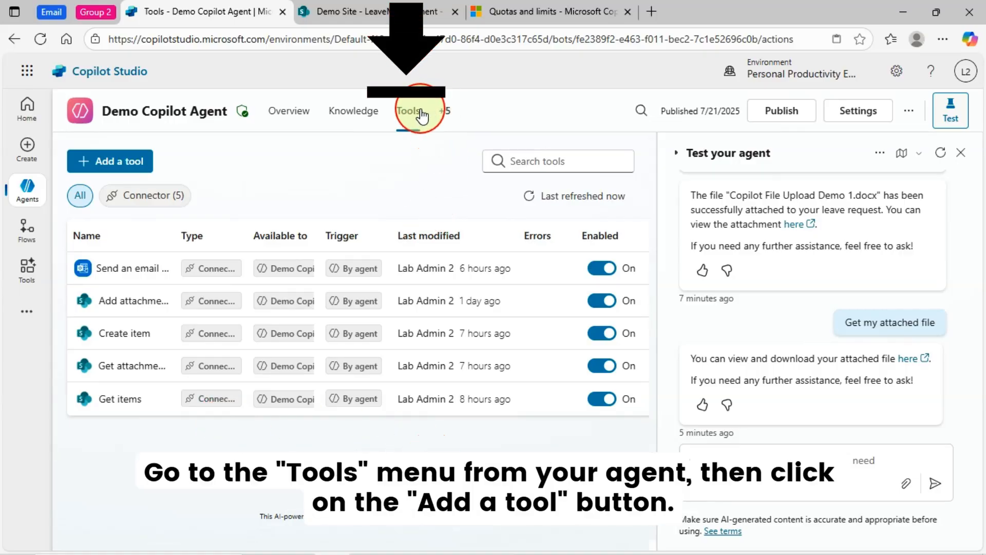
{"action": "left_click", "coordinate": [137, 167]}
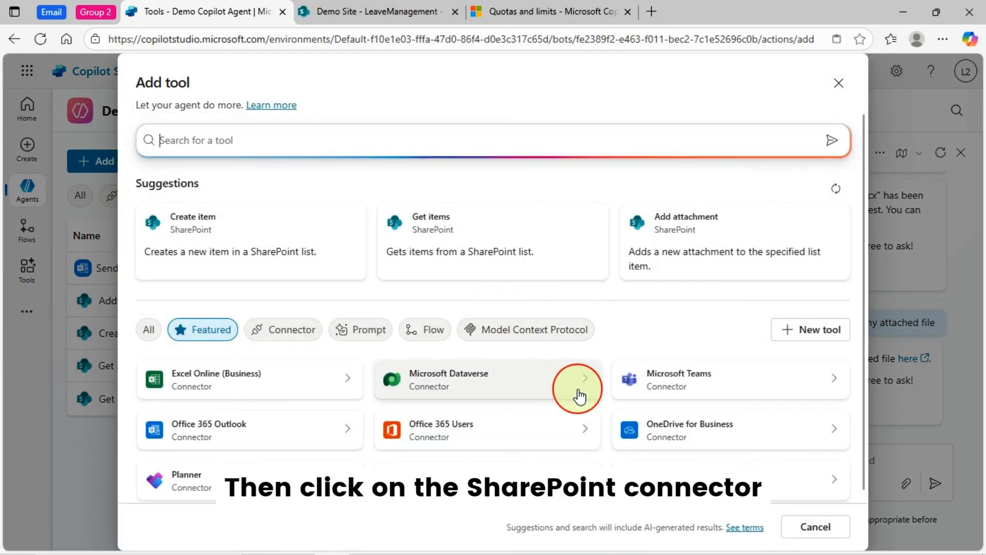
{"action": "scroll", "coordinate": [667, 462], "scroll_direction": "down", "scroll_amount": 1}
{"action": "left_click", "coordinate": [684, 467]}
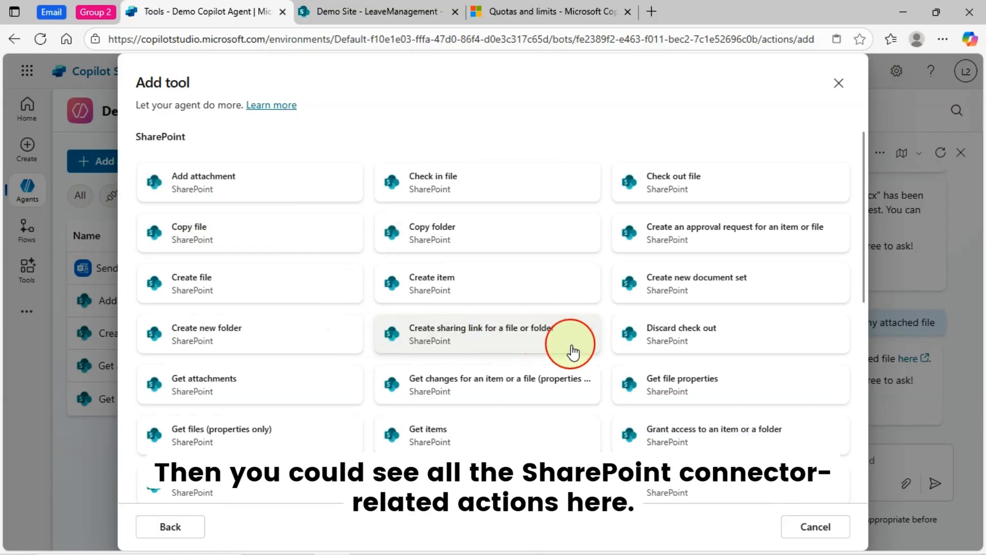
- Look through the available SharePoint actions, and leave the Add tool dialog without adding one
{"action": "scroll", "coordinate": [257, 279], "scroll_direction": "down", "scroll_amount": 1}
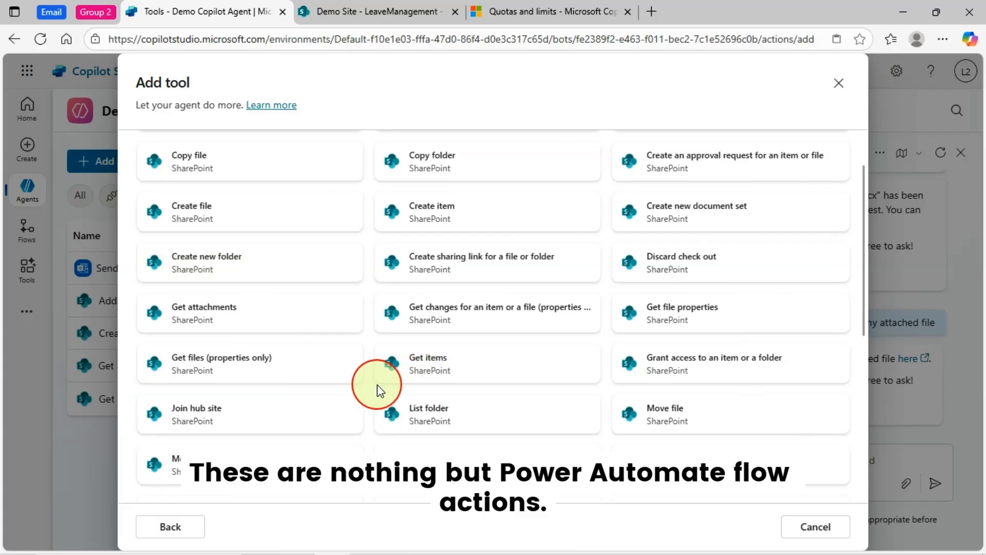
{"action": "scroll", "coordinate": [286, 264], "scroll_direction": "up", "scroll_amount": 2}
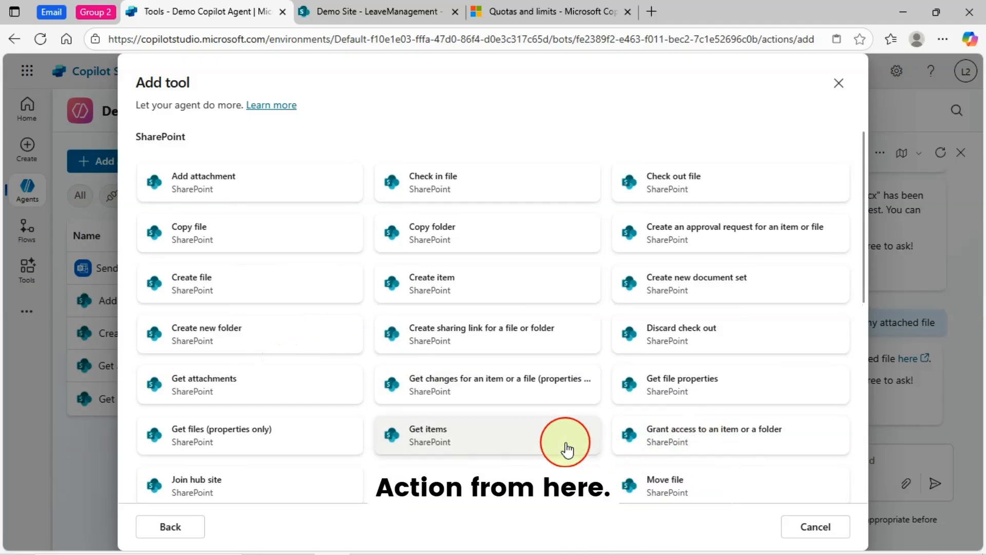
{"action": "scroll", "coordinate": [565, 446], "scroll_direction": "down", "scroll_amount": 1}
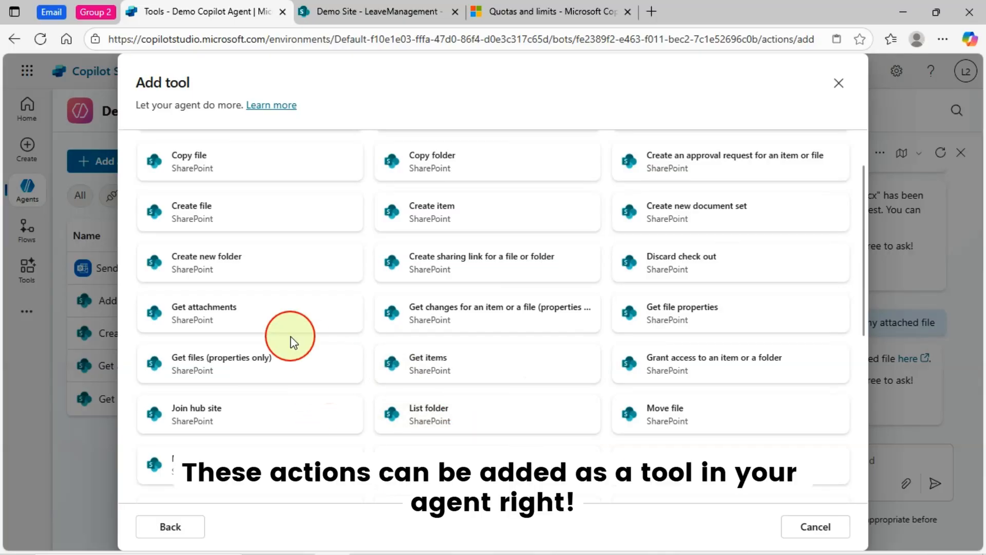
{"action": "left_click", "coordinate": [820, 529]}
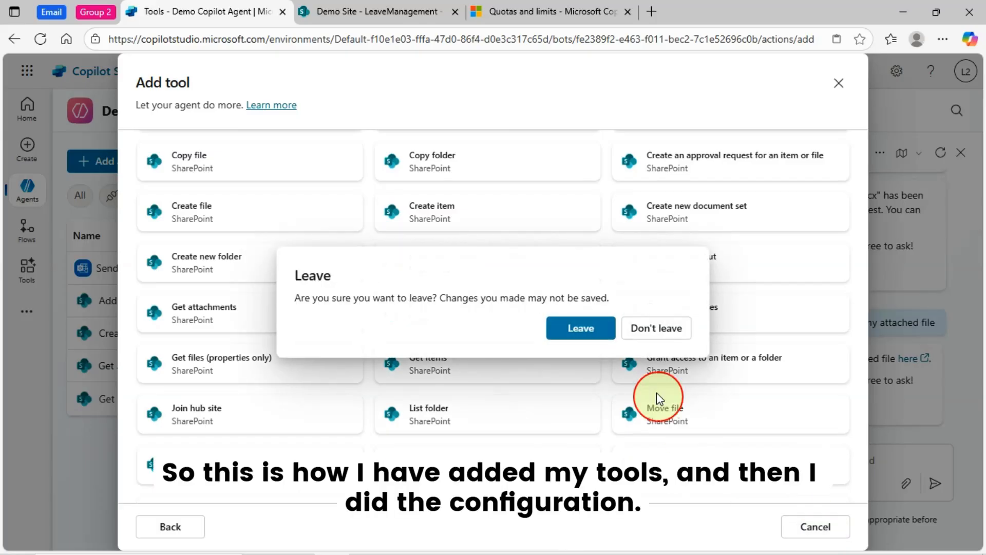
{"action": "left_click", "coordinate": [588, 331]}
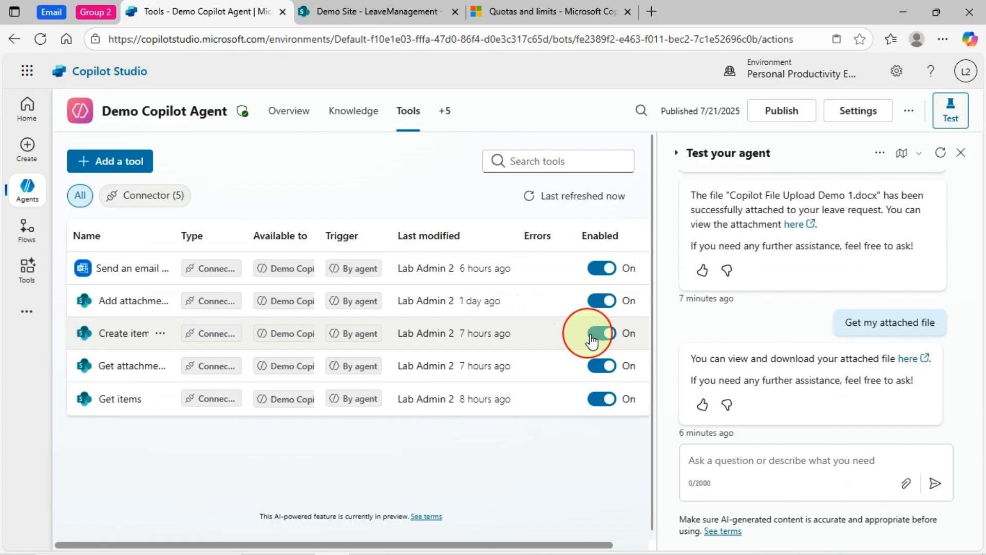
- Open the instructions in the agent's overview for editing and skim their opening part
{"action": "left_click", "coordinate": [288, 128]}
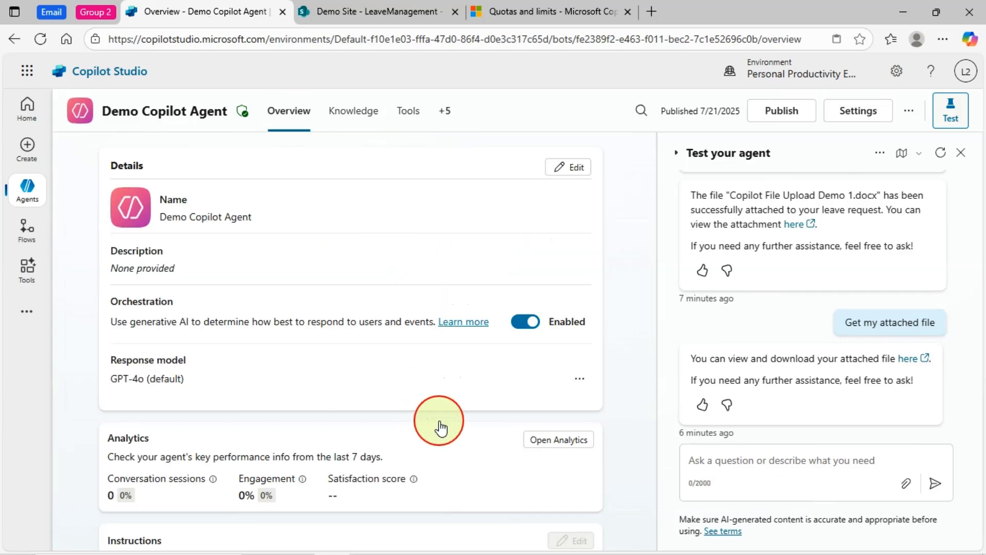
{"action": "scroll", "coordinate": [439, 425], "scroll_direction": "down", "scroll_amount": 5}
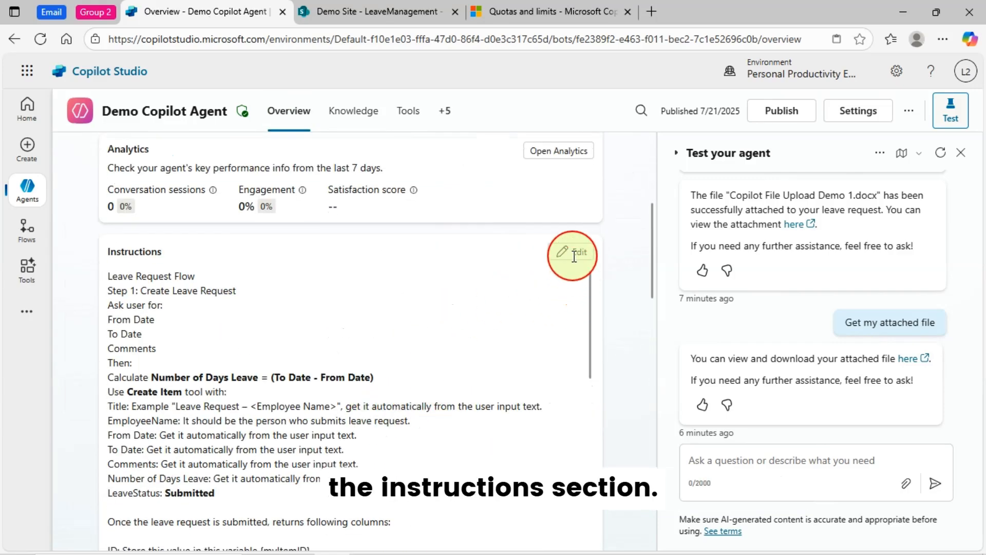
{"action": "left_click", "coordinate": [574, 252]}
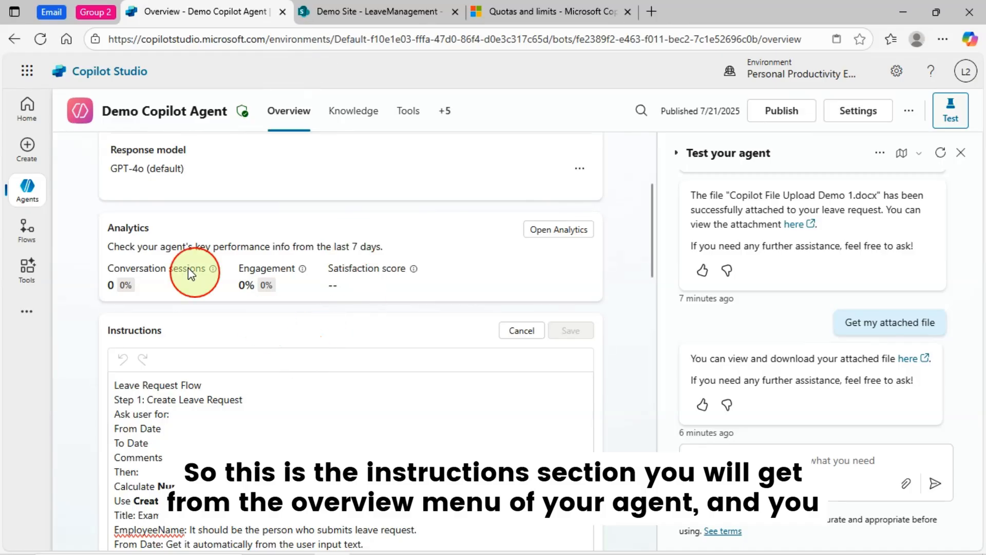
{"action": "scroll", "coordinate": [337, 418], "scroll_direction": "down", "scroll_amount": 2}
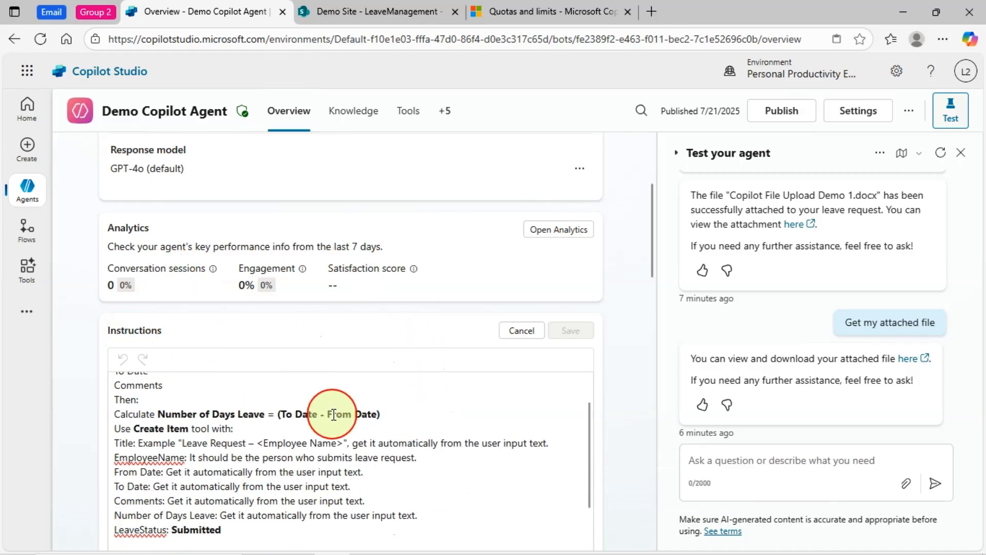
{"action": "scroll", "coordinate": [396, 436], "scroll_direction": "up", "scroll_amount": 2}
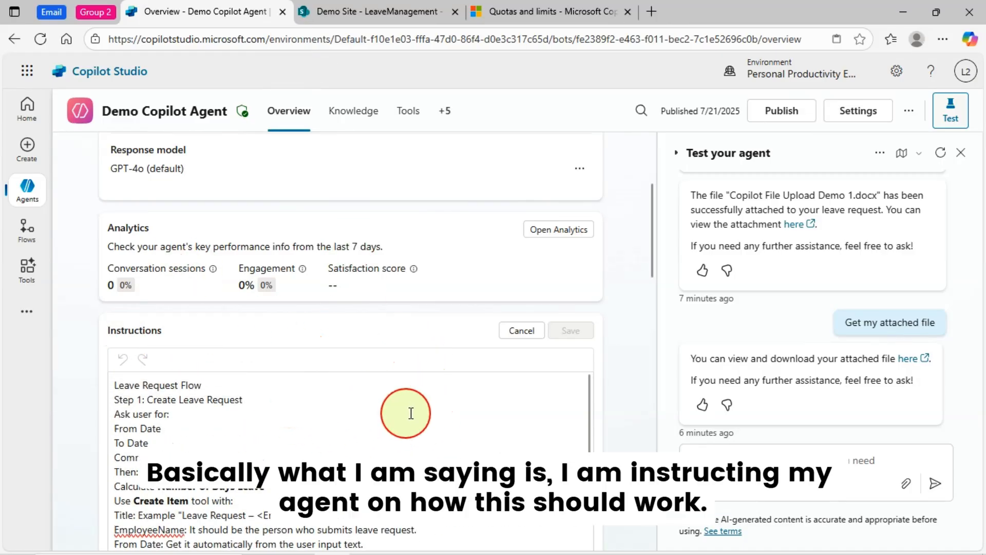
- Examine the Step 1: Create Leave Request instructions, highlighting the text down to the LeaveStatus line
{"action": "scroll", "coordinate": [653, 252], "scroll_direction": "down", "scroll_amount": 4}
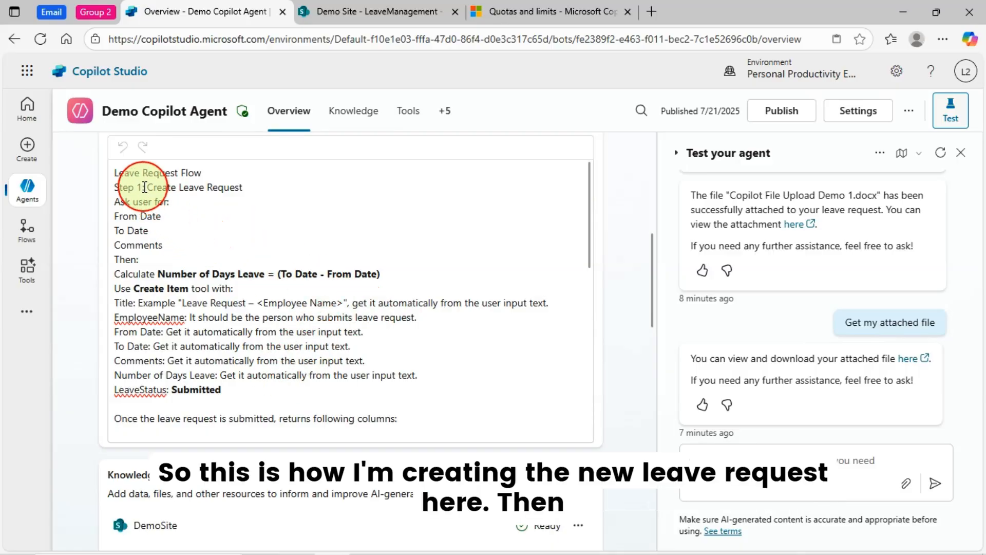
{"action": "left_click_drag", "start_coordinate": [145, 187], "coordinate": [334, 387]}
{"action": "left_click", "coordinate": [334, 388]}
- Examine the columns returned after submission, highlighting the lines from the {myItemID} variable through Number of Days Leave
{"action": "scroll", "coordinate": [359, 360], "scroll_direction": "down", "scroll_amount": 3}
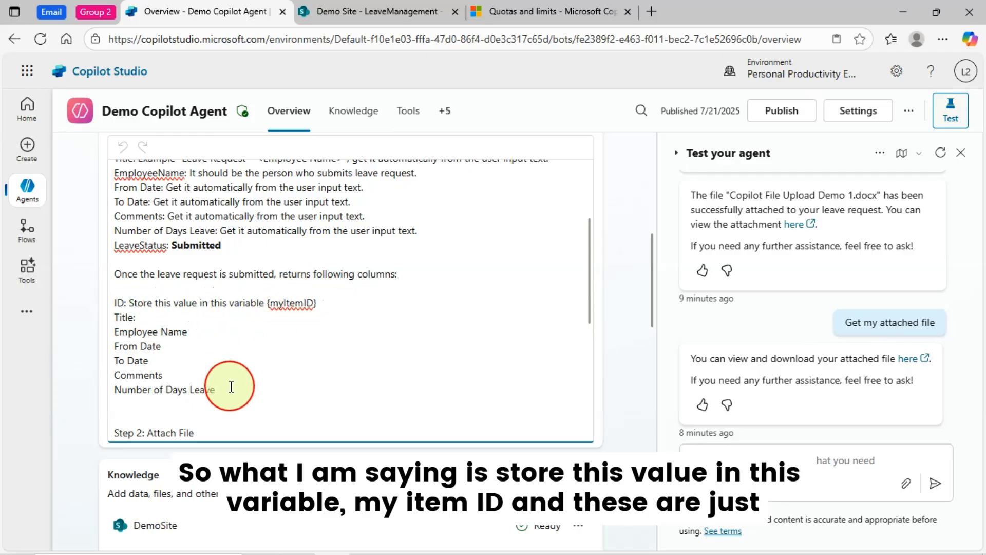
{"action": "left_click_drag", "start_coordinate": [231, 386], "coordinate": [124, 319]}
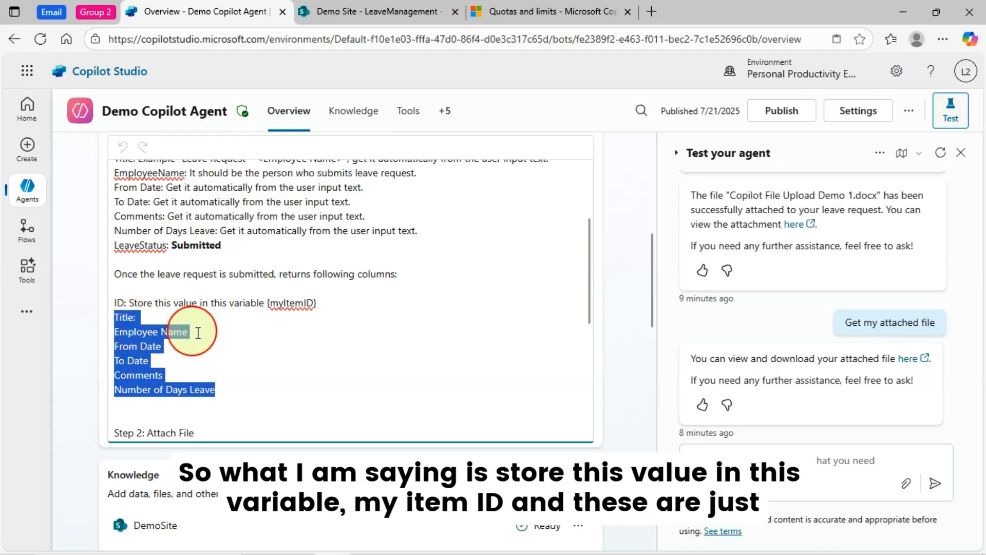
{"action": "left_click", "coordinate": [253, 343]}
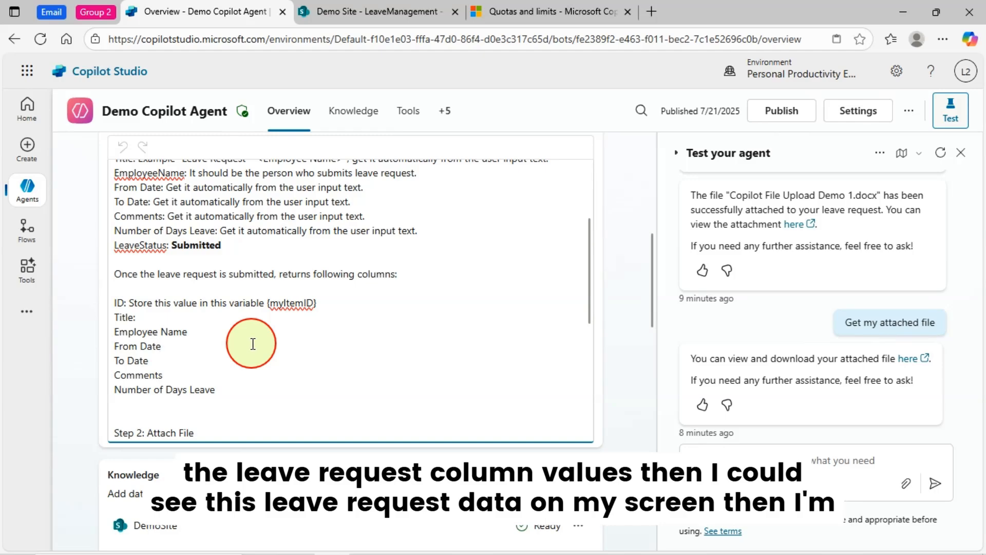
{"action": "scroll", "coordinate": [262, 347], "scroll_direction": "down", "scroll_amount": 2}
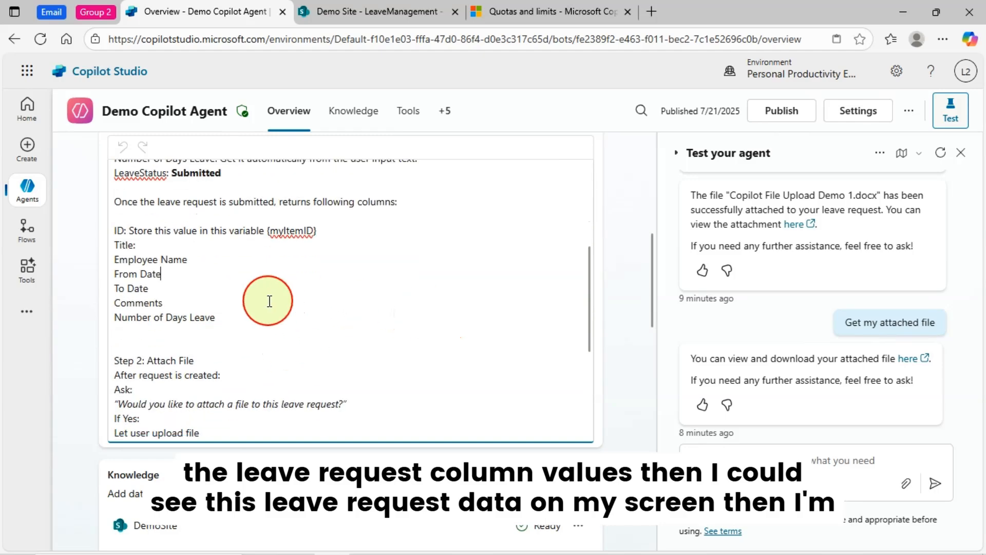
{"action": "left_click_drag", "start_coordinate": [114, 230], "coordinate": [456, 308]}
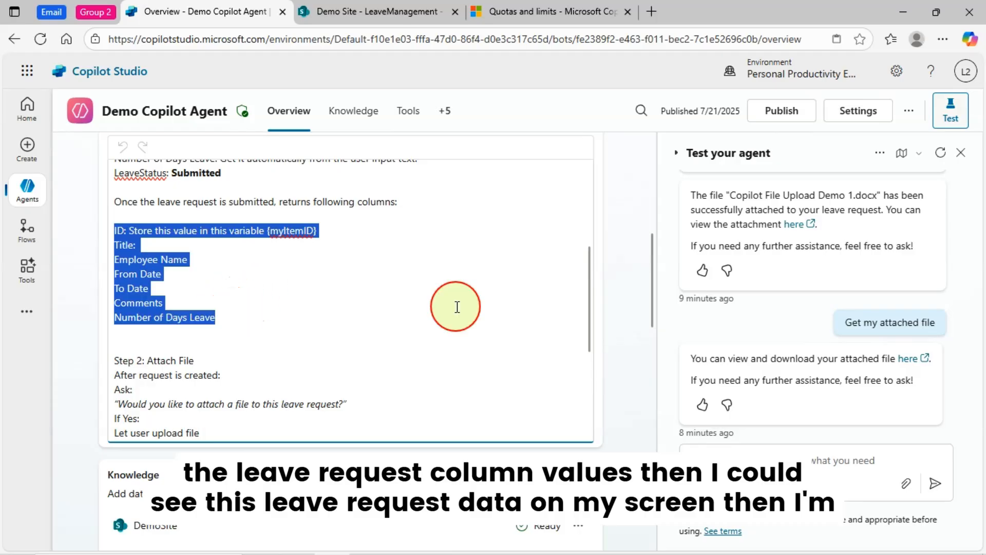
- Examine the Step 2: Attach File instructions, including the Get items and Add attachment tool calls, against the {myItemID} variable defined above them
{"action": "left_click", "coordinate": [270, 317]}
{"action": "scroll", "coordinate": [270, 317], "scroll_direction": "down", "scroll_amount": 2}
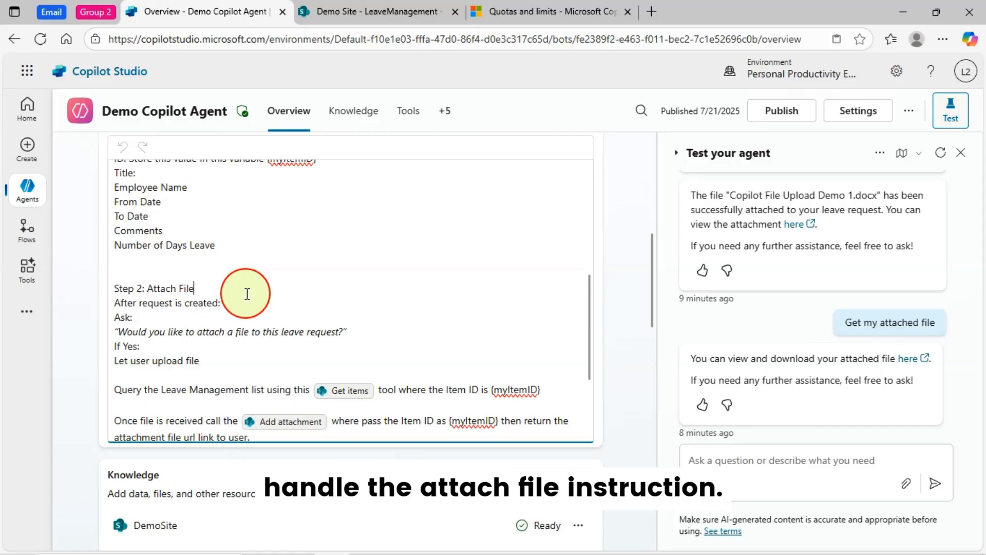
{"action": "scroll", "coordinate": [247, 294], "scroll_direction": "down", "scroll_amount": 1}
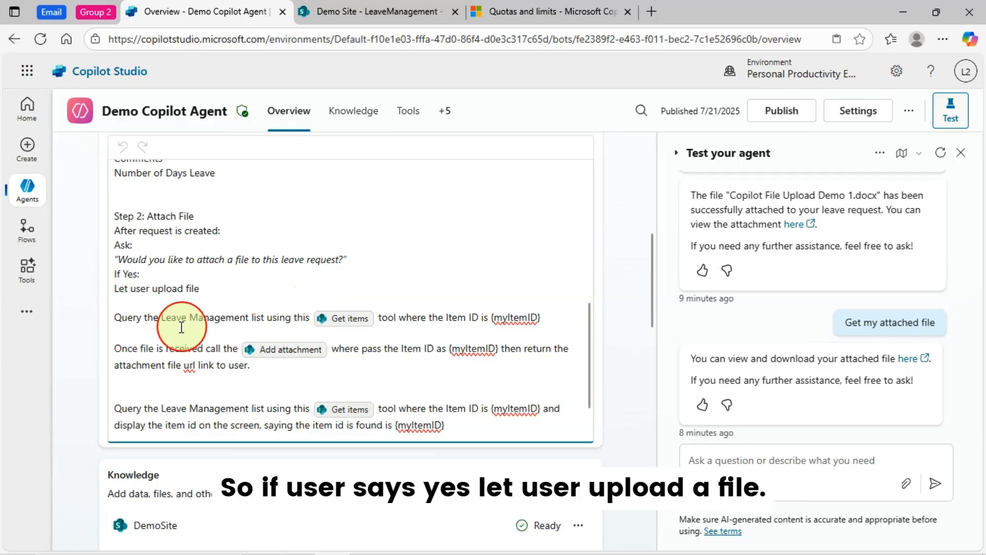
{"action": "scroll", "coordinate": [179, 323], "scroll_direction": "down", "scroll_amount": 1}
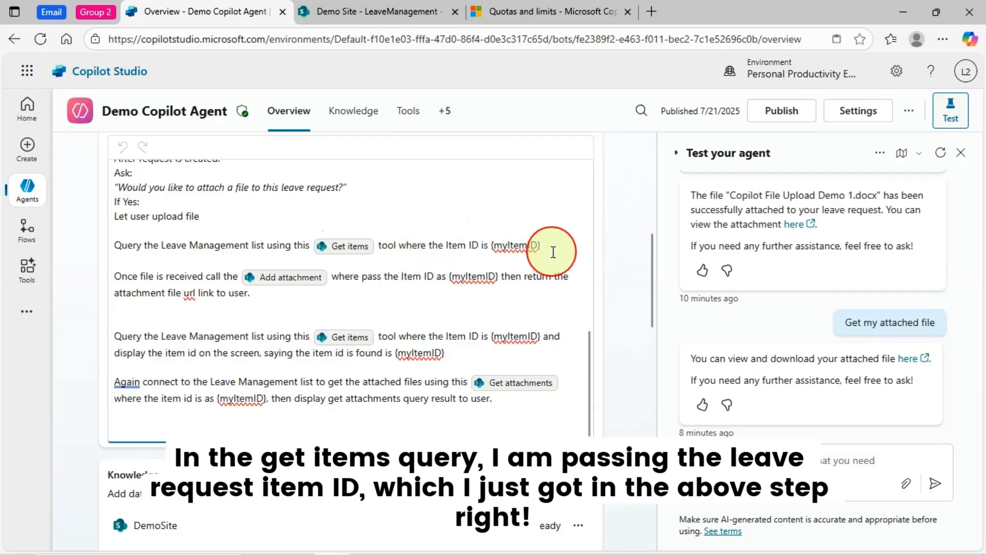
{"action": "scroll", "coordinate": [553, 252], "scroll_direction": "up", "scroll_amount": 3}
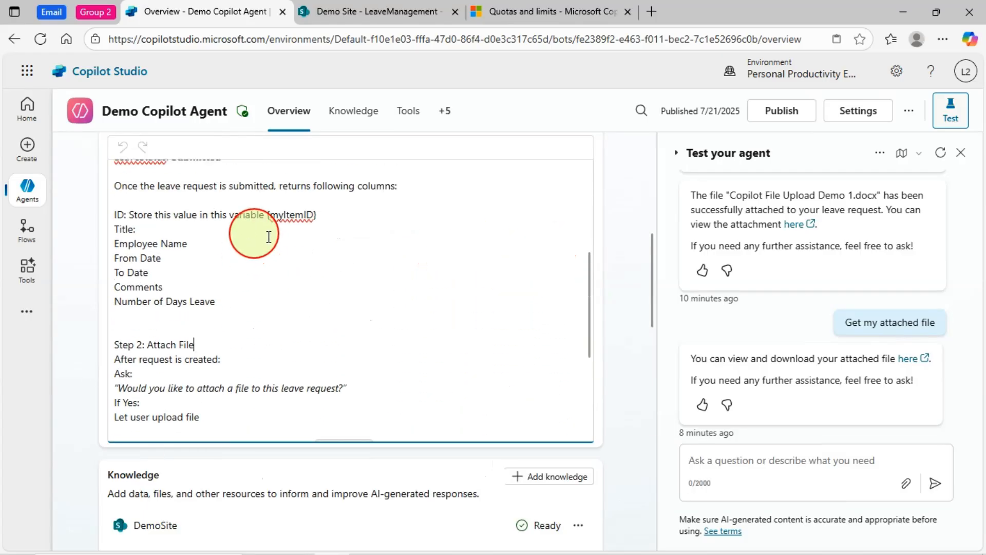
{"action": "scroll", "coordinate": [304, 238], "scroll_direction": "up", "scroll_amount": 1}
{"action": "scroll", "coordinate": [399, 304], "scroll_direction": "down", "scroll_amount": 3}
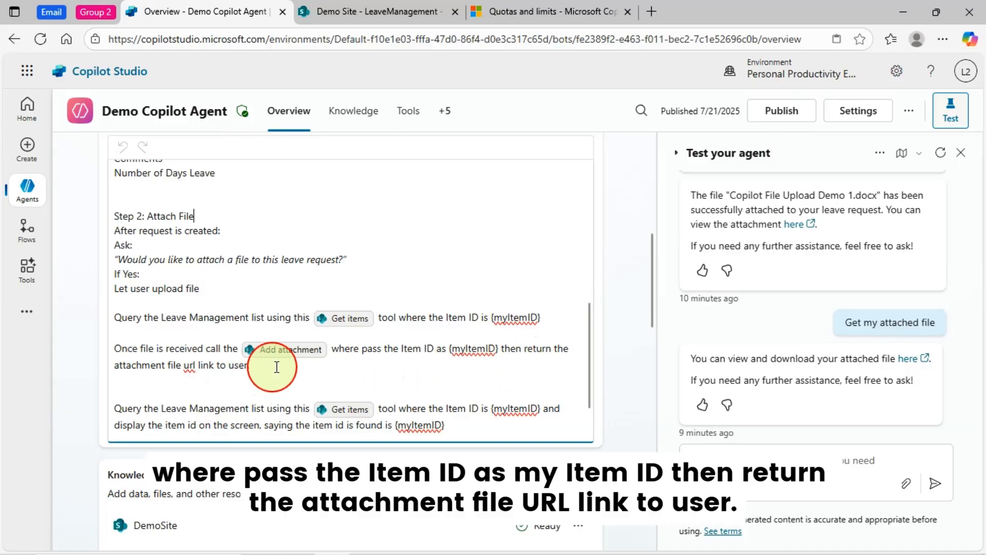
- Review the test chat's file upload exchange for Copilot File Upload Demo 1.docx alongside the attachment instructions
{"action": "scroll", "coordinate": [883, 260], "scroll_direction": "up", "scroll_amount": 3}
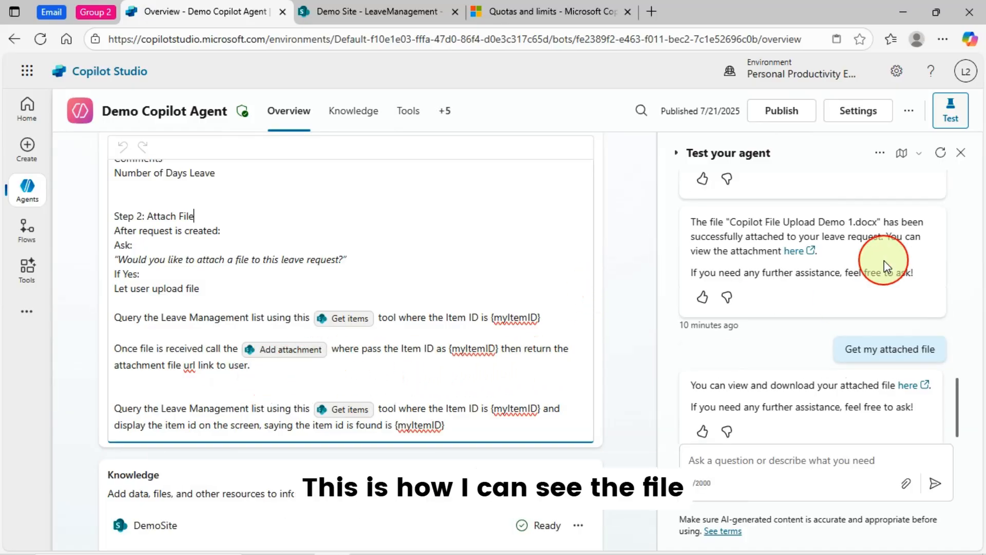
{"action": "scroll", "coordinate": [883, 293], "scroll_direction": "up", "scroll_amount": 3}
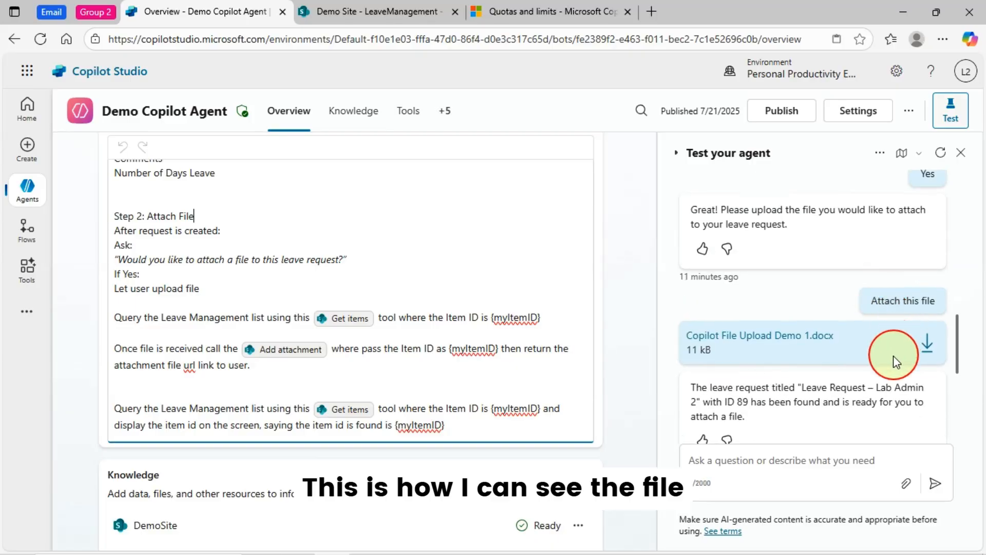
{"action": "scroll", "coordinate": [863, 362], "scroll_direction": "up", "scroll_amount": 1}
{"action": "scroll", "coordinate": [862, 359], "scroll_direction": "down", "scroll_amount": 3}
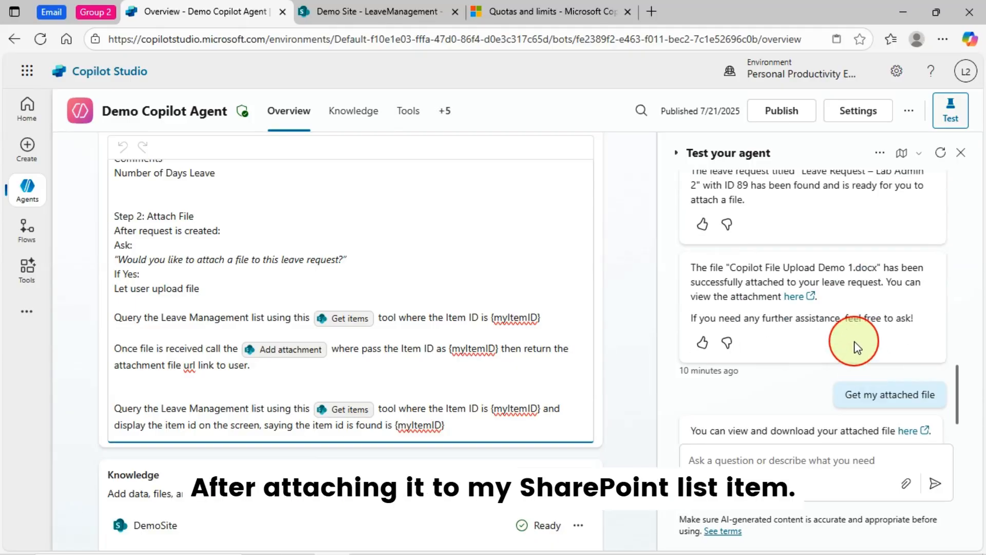
{"action": "scroll", "coordinate": [847, 343], "scroll_direction": "up", "scroll_amount": 3}
{"action": "scroll", "coordinate": [854, 341], "scroll_direction": "up", "scroll_amount": 3}
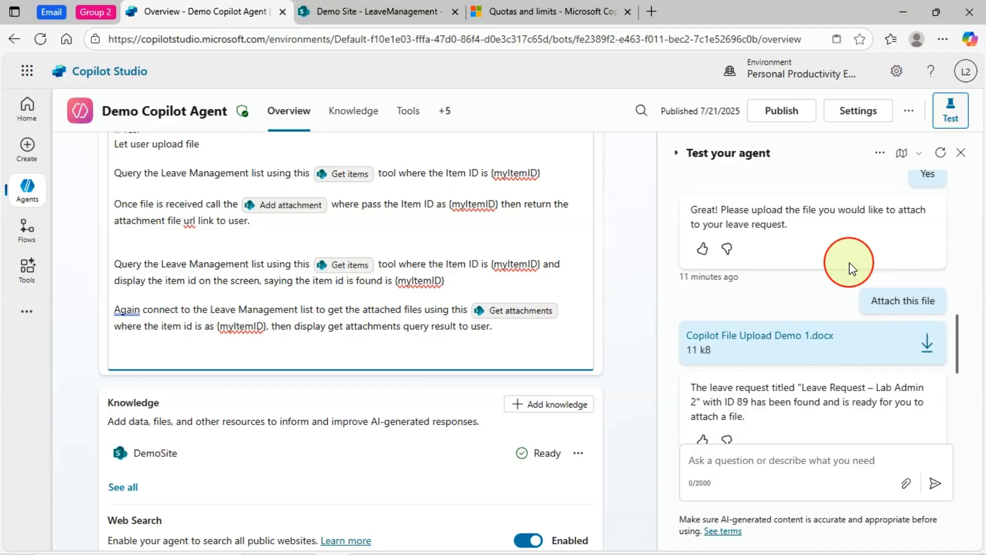
{"action": "scroll", "coordinate": [851, 263], "scroll_direction": "down", "scroll_amount": 2}
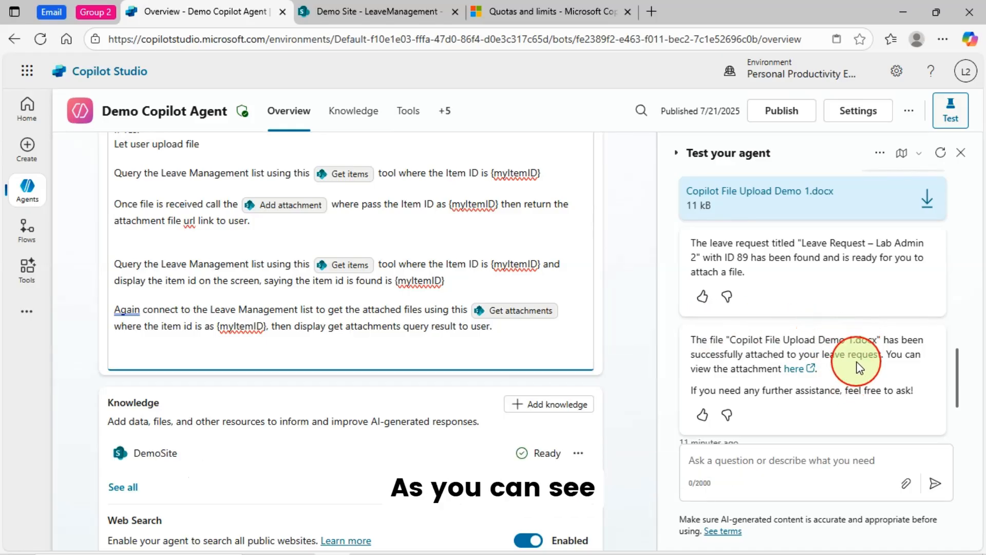
{"action": "scroll", "coordinate": [407, 282], "scroll_direction": "up", "scroll_amount": 2}
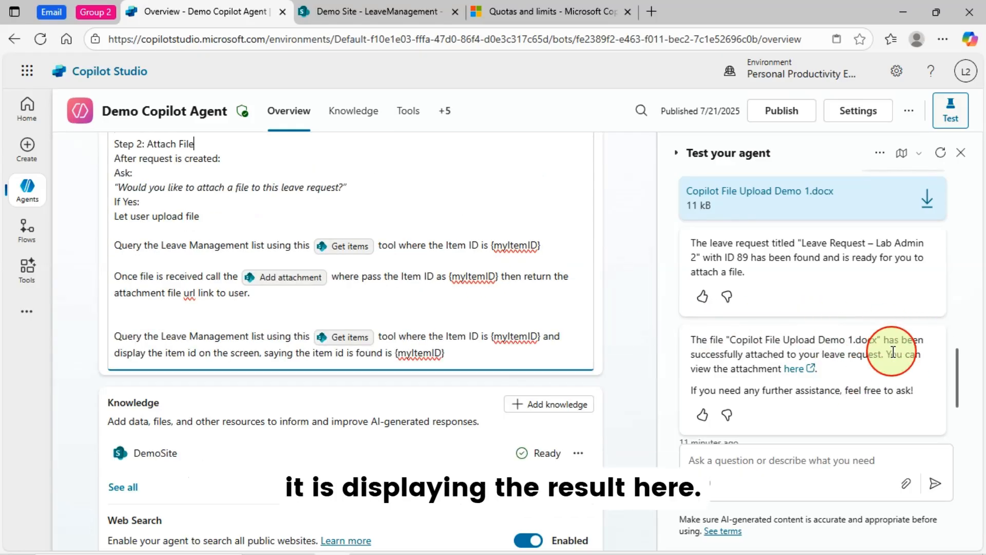